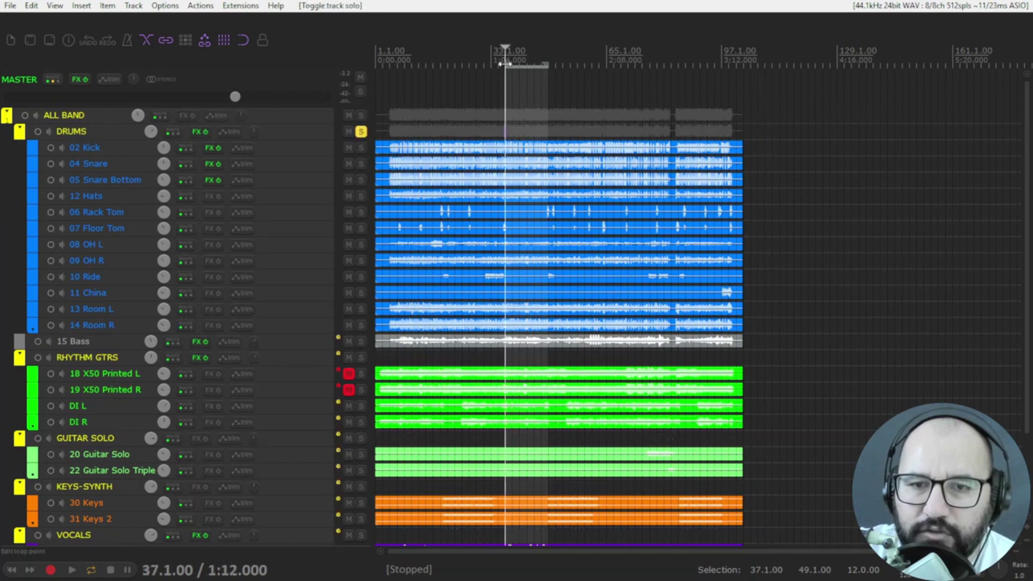
Open the SSL Native Bus Compressor 2 on the DRUMS folder track.
right_click(195, 135)
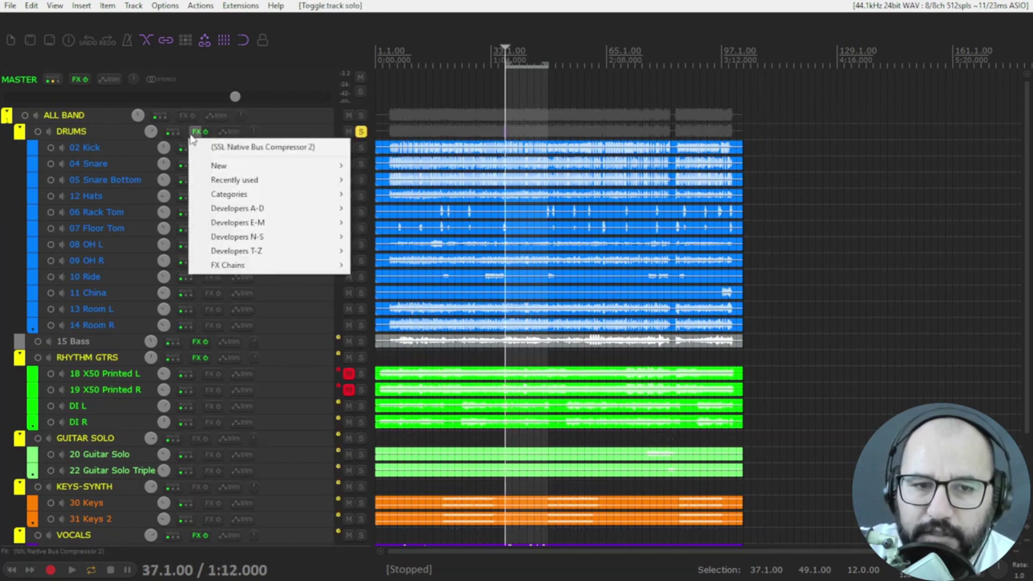
click(214, 144)
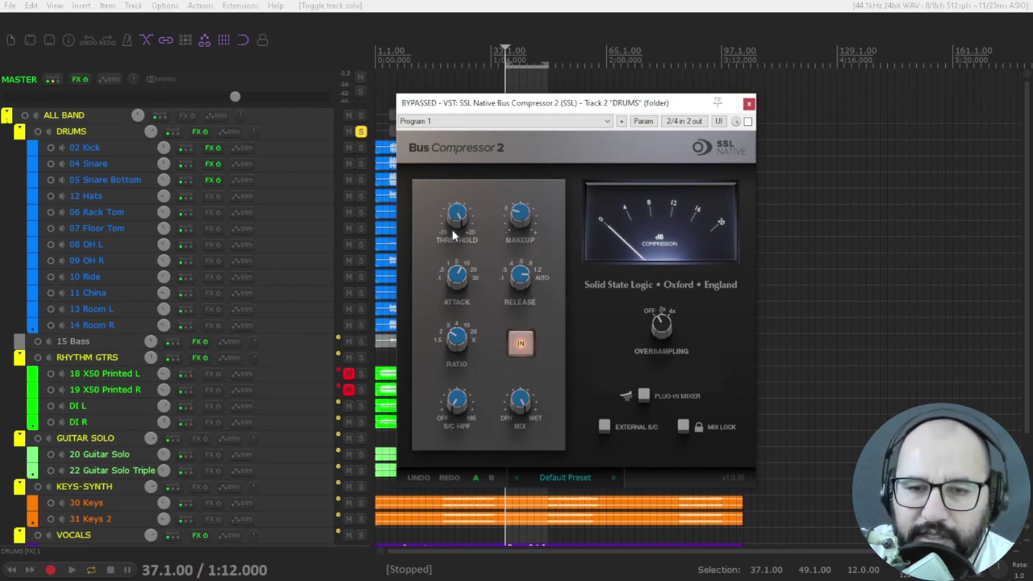
Try lowering the threshold and raising it back to maximum, and switch the compressor's IN control off and on.
drag(452, 231, 453, 258)
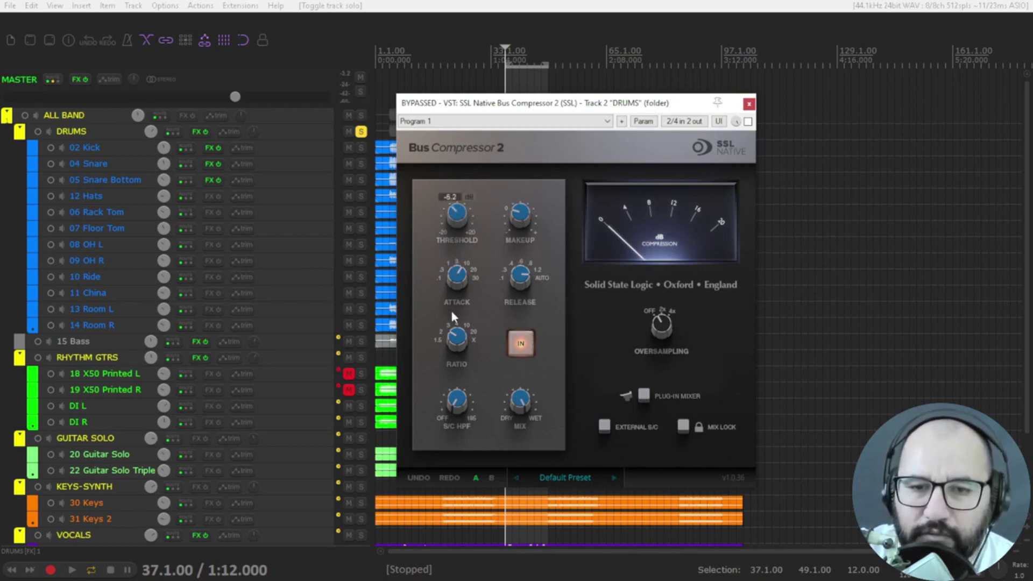
drag(452, 317, 459, 215)
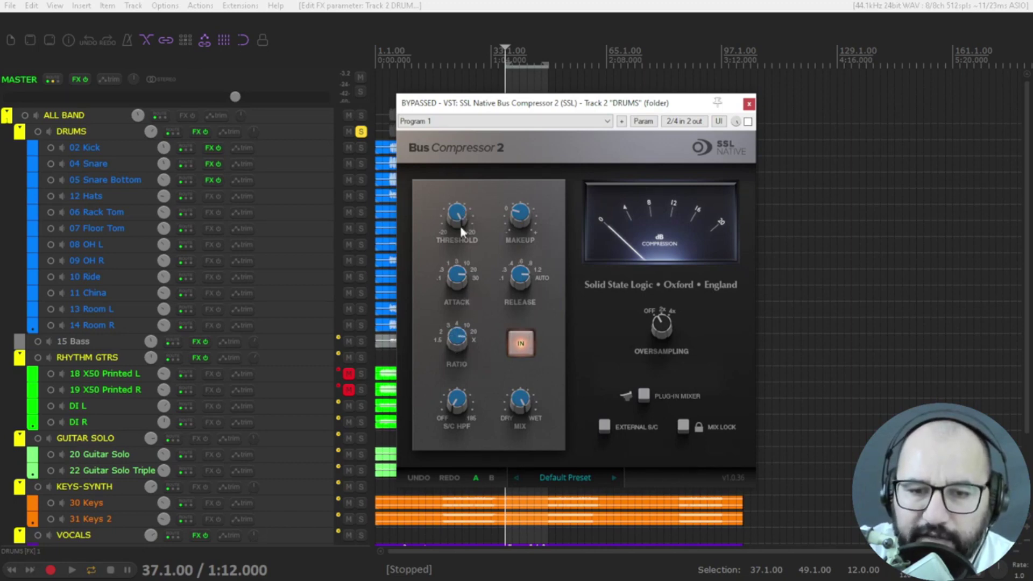
click(518, 343)
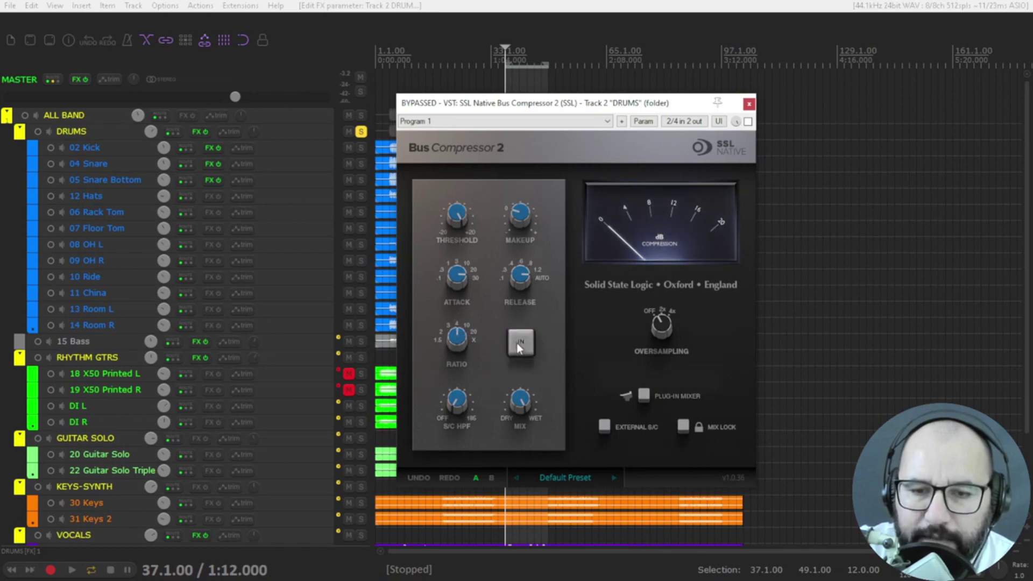
click(519, 343)
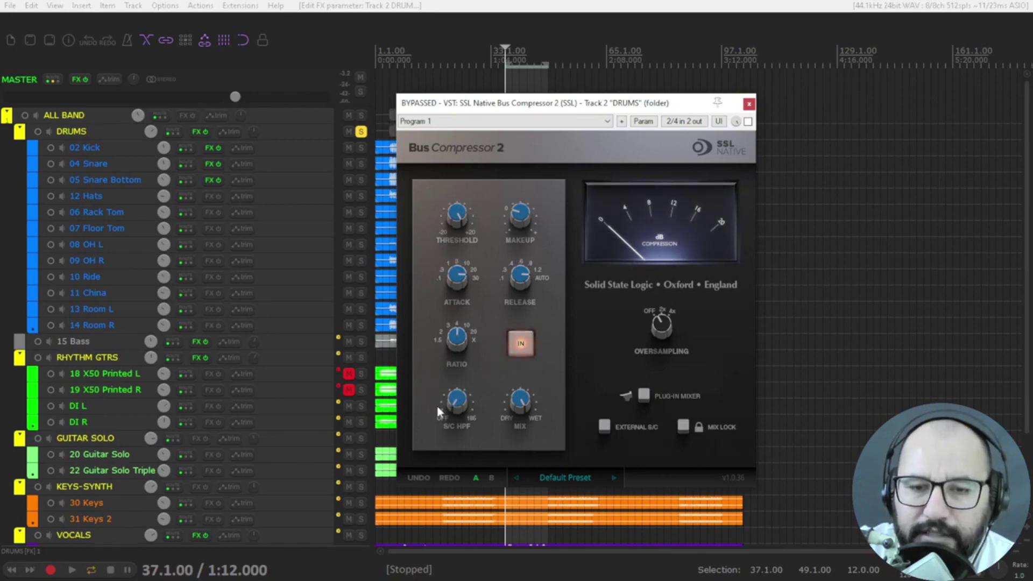
Try the sidechain high-pass filter at about 99 Hz and lower settings, and return it to OFF.
drag(455, 406, 452, 330)
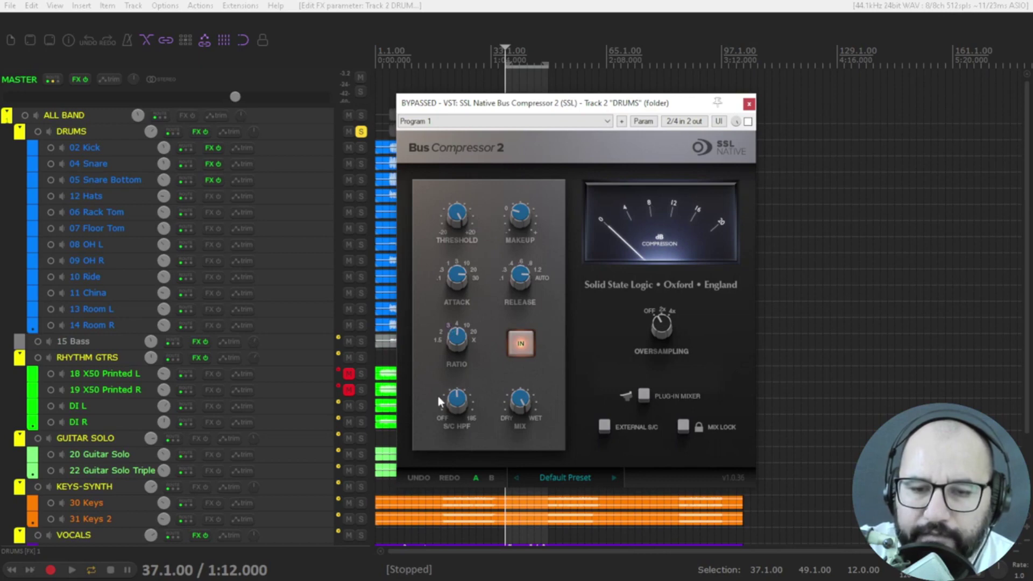
mouse_move(457, 397)
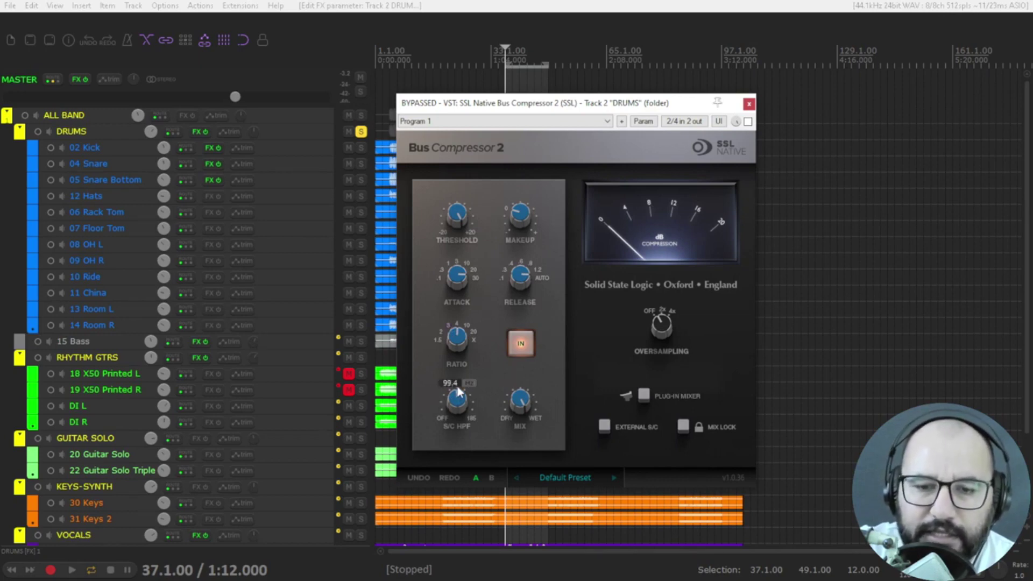
drag(456, 409, 452, 487)
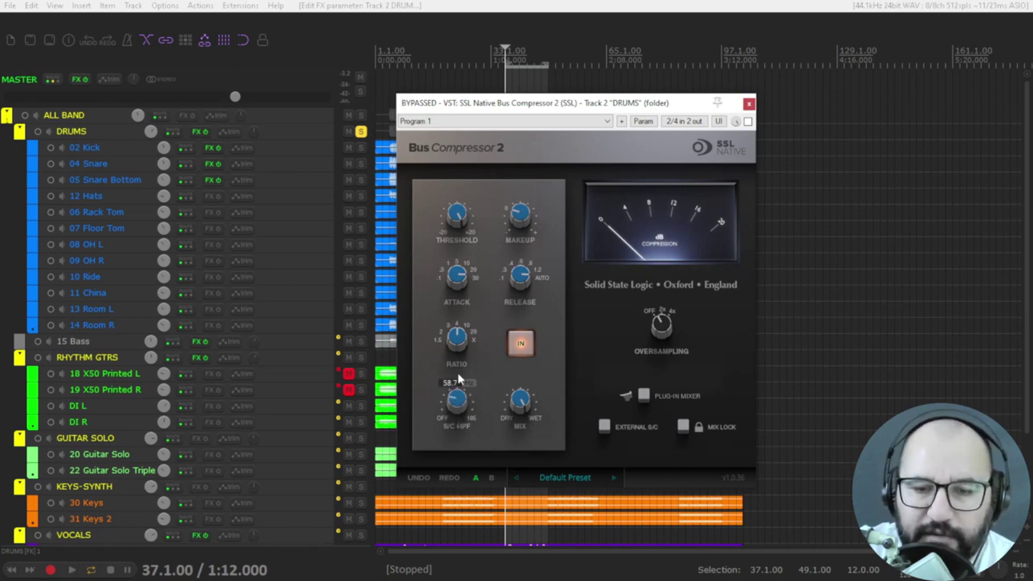
drag(458, 378, 458, 458)
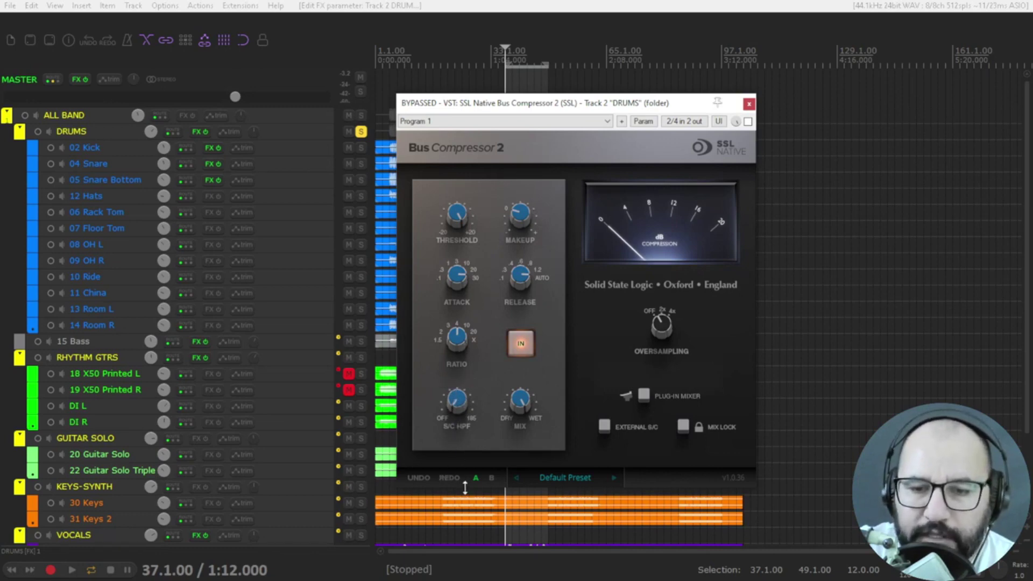
Try a drier Mix setting and return it to fully wet, and try the Oversampling control.
mouse_move(522, 407)
drag(521, 408, 510, 575)
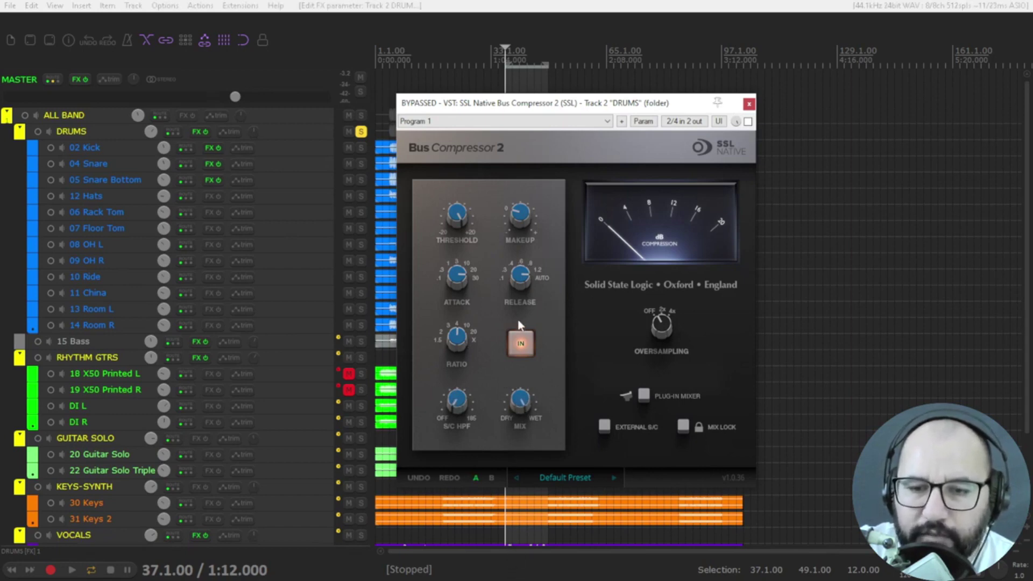
drag(663, 340, 663, 326)
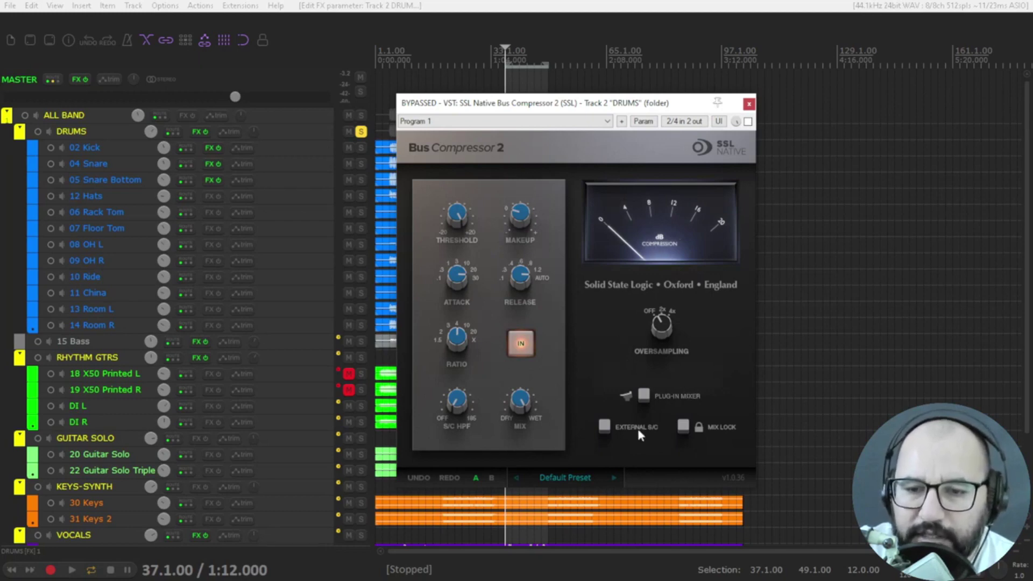
Try the External S/C and Mix Lock options, leaving both off, and look through the preset list without loading one.
click(605, 426)
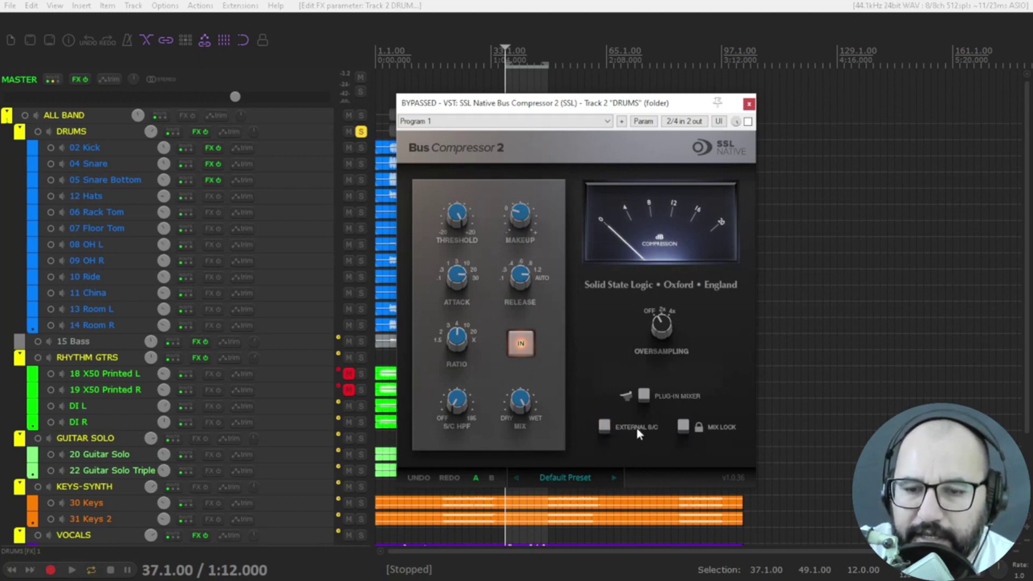
click(683, 427)
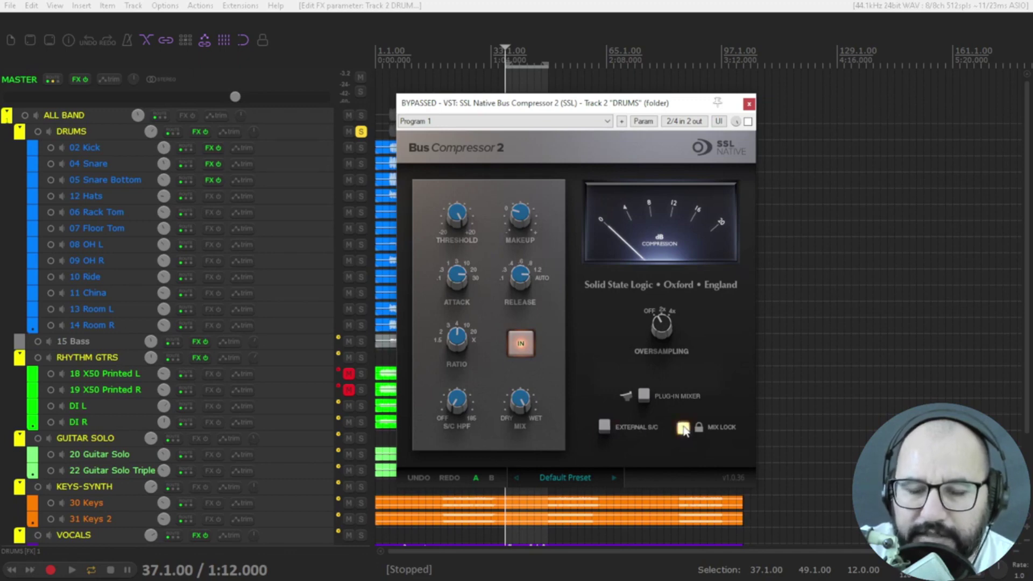
click(684, 428)
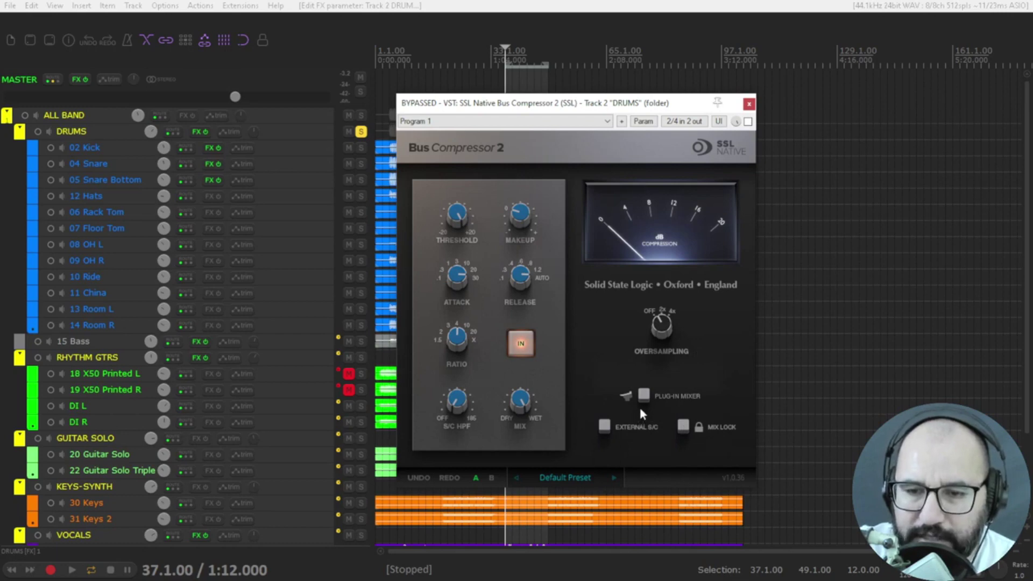
click(548, 482)
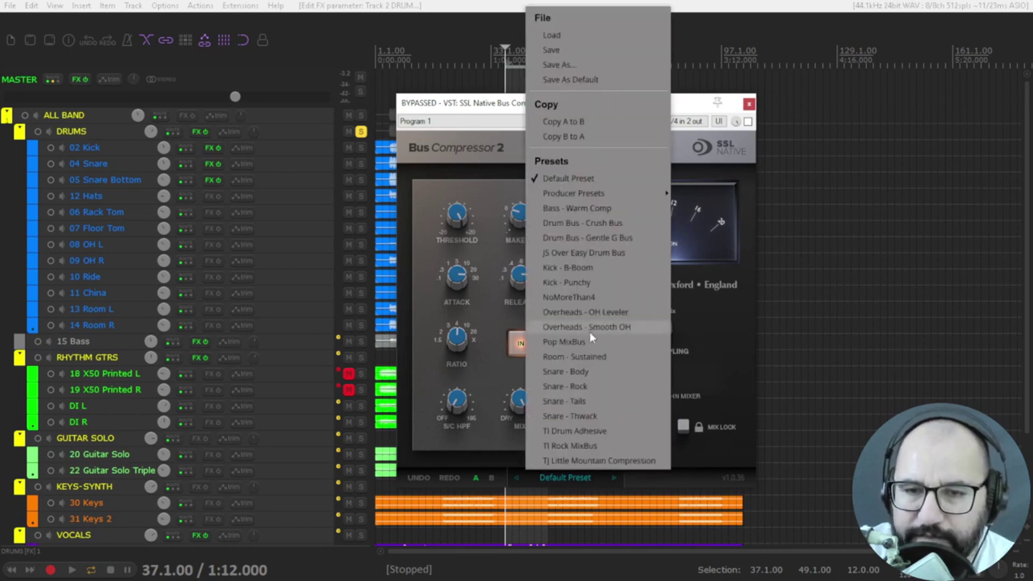
click(708, 353)
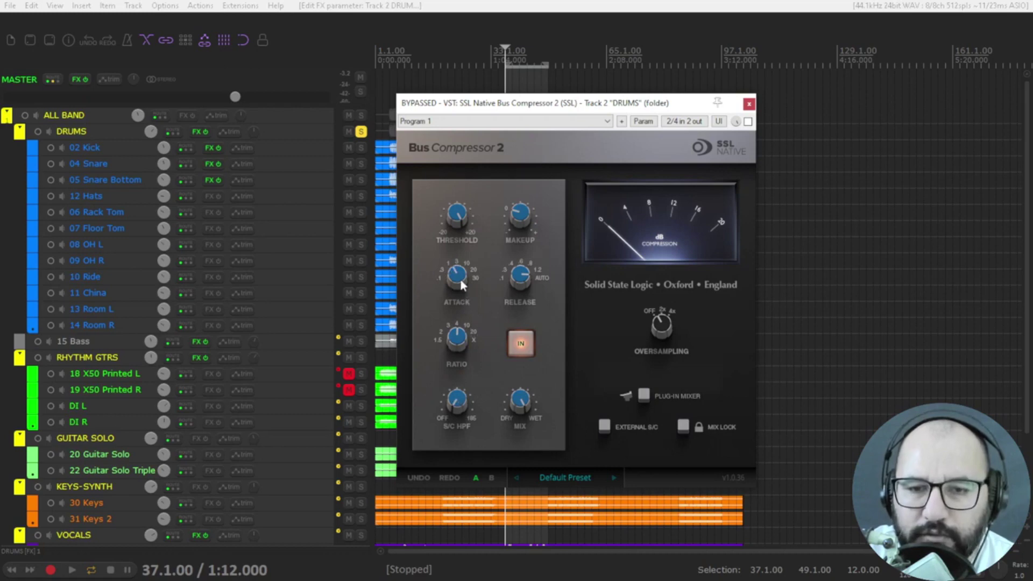
Set a slower attack time on the drum bus compressor.
drag(460, 278, 464, 185)
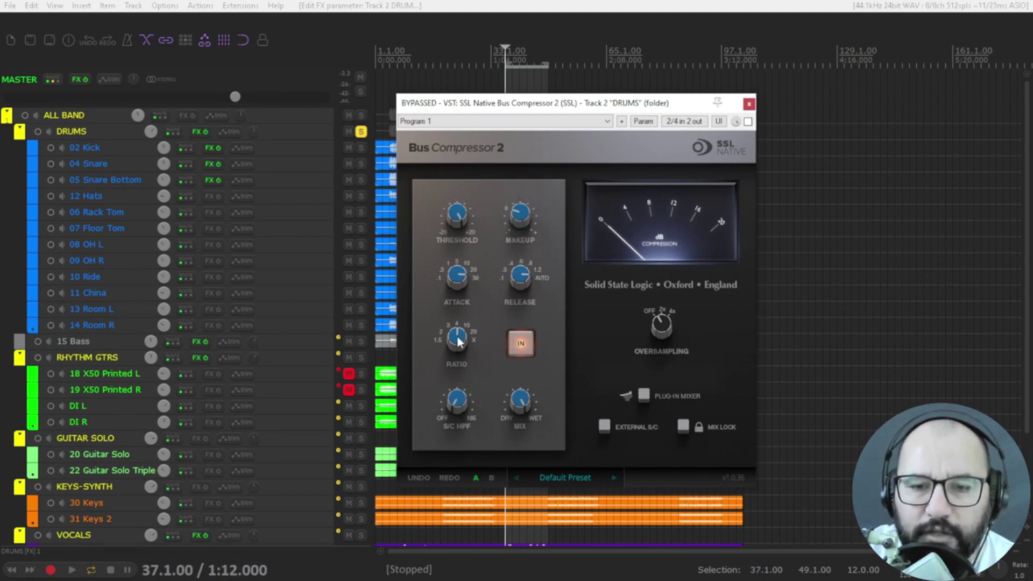
mouse_move(525, 219)
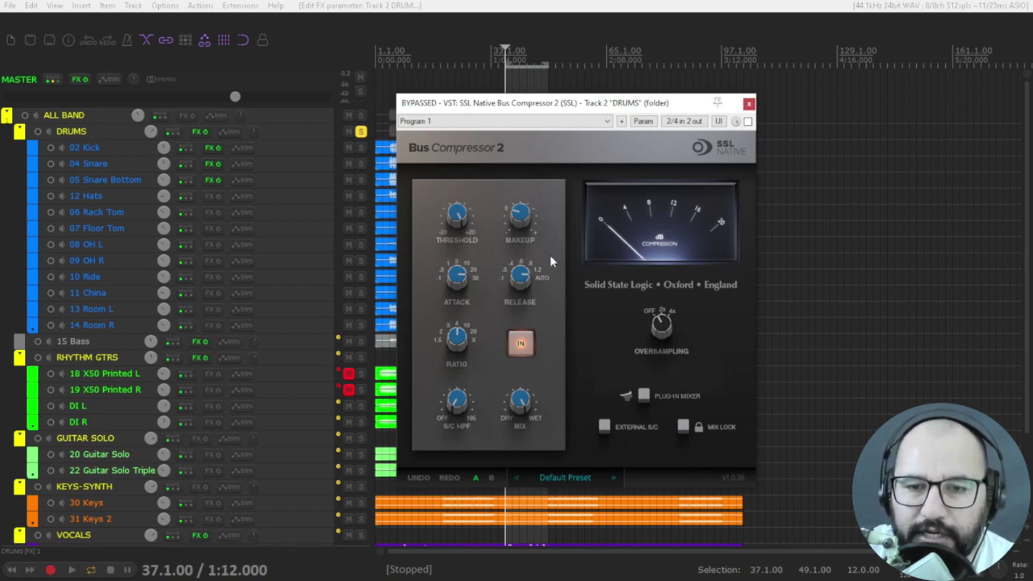
Enable the compressor while the drums play and lower its threshold until it applies gentle gain reduction.
key(space)
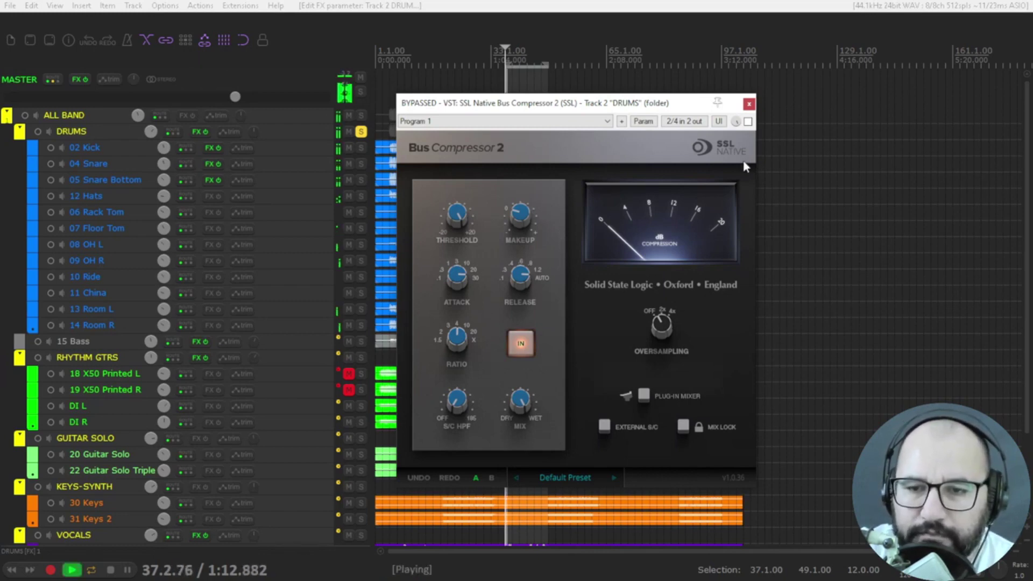
click(748, 122)
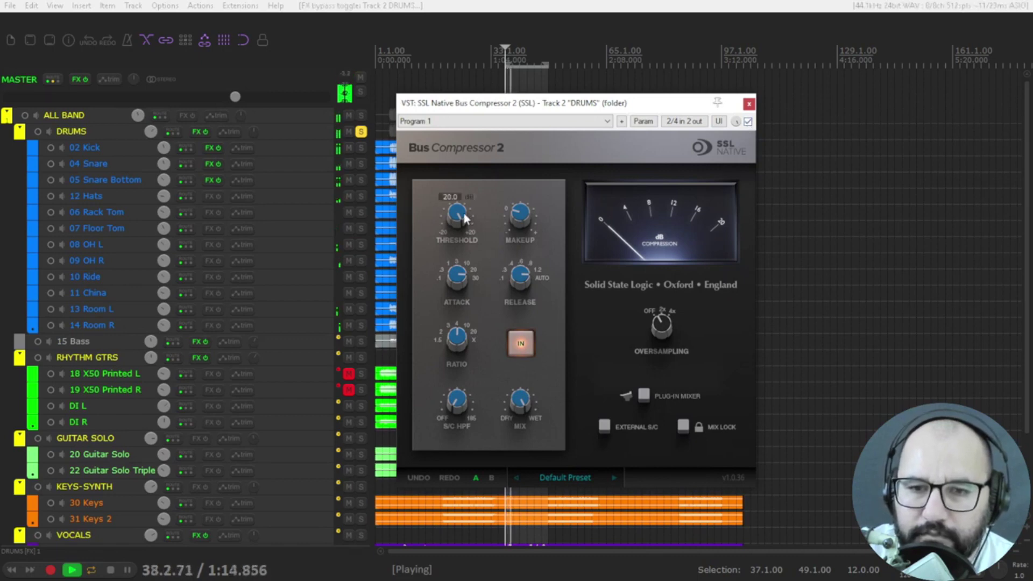
drag(462, 240, 463, 275)
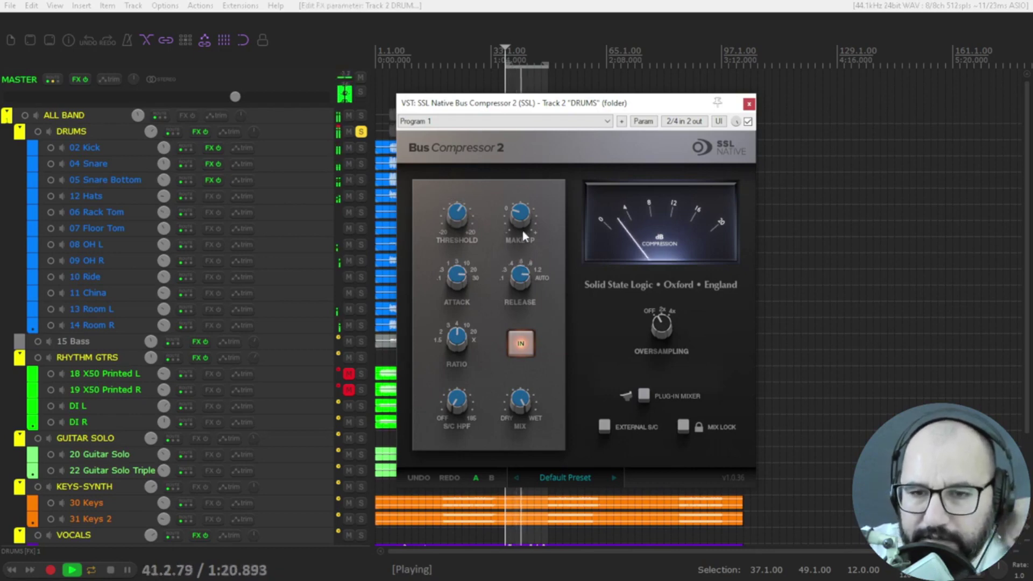
Raise the makeup gain and compare the playing drums with the compressor bypassed and active.
drag(526, 215, 525, 193)
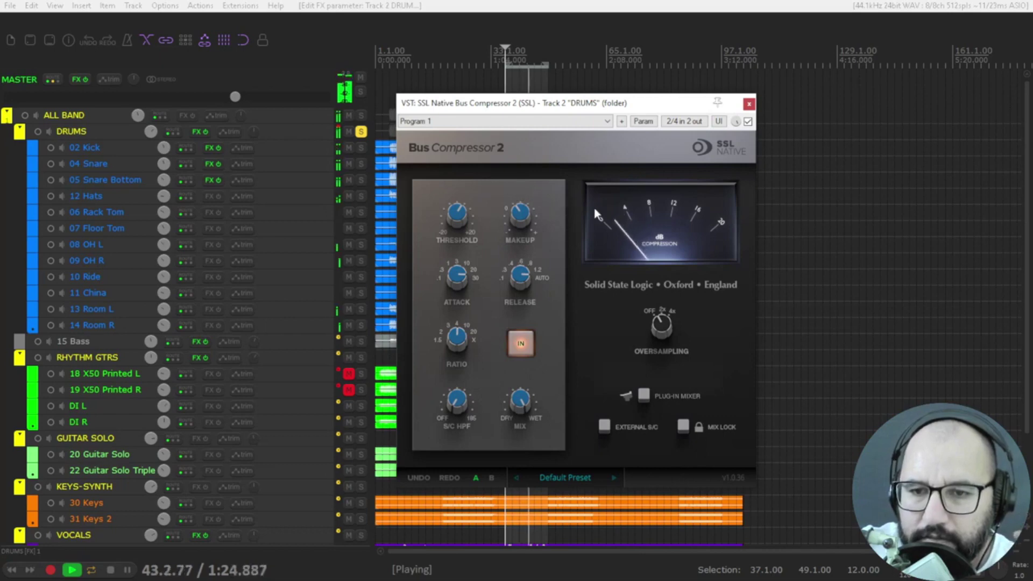
click(748, 122)
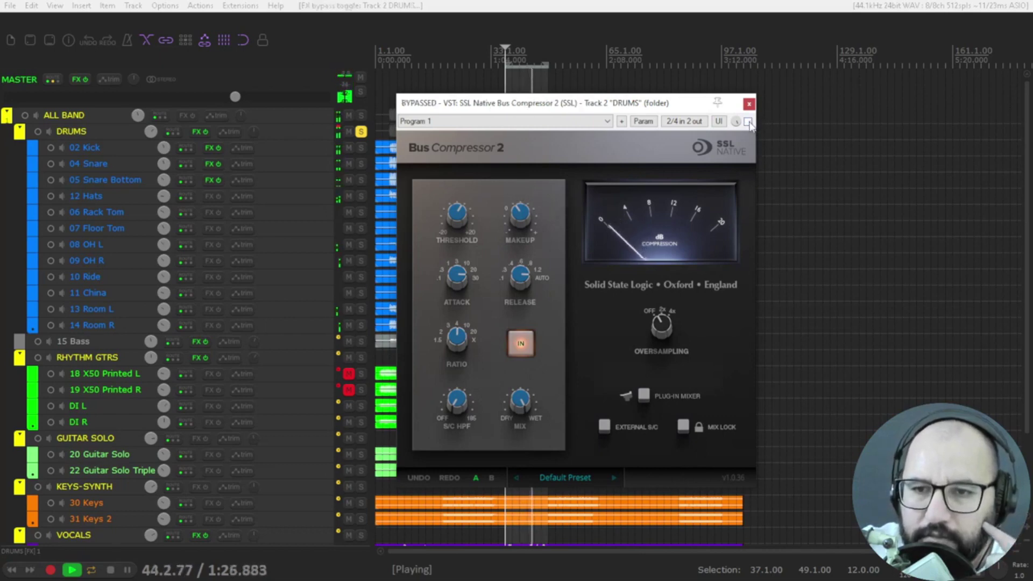
click(747, 122)
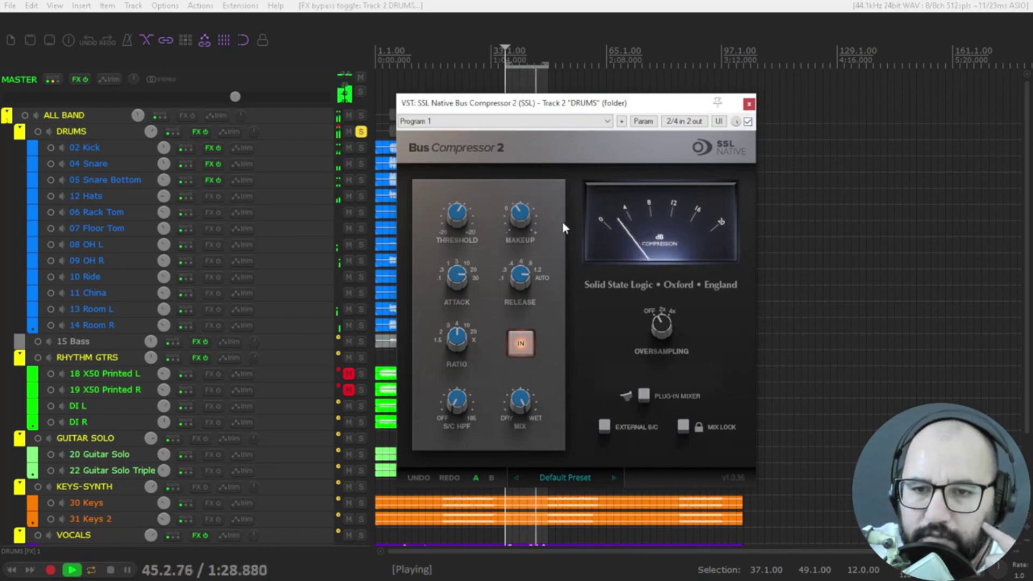
Fine-tune the makeup gain to 2.8 against the bypassed drum level, and stop playback.
click(521, 217)
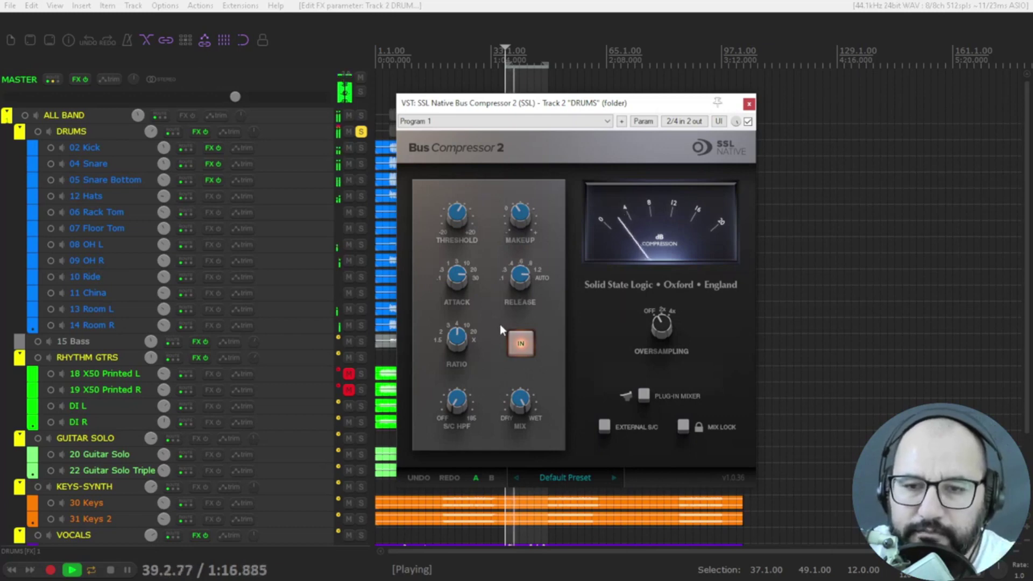
click(748, 122)
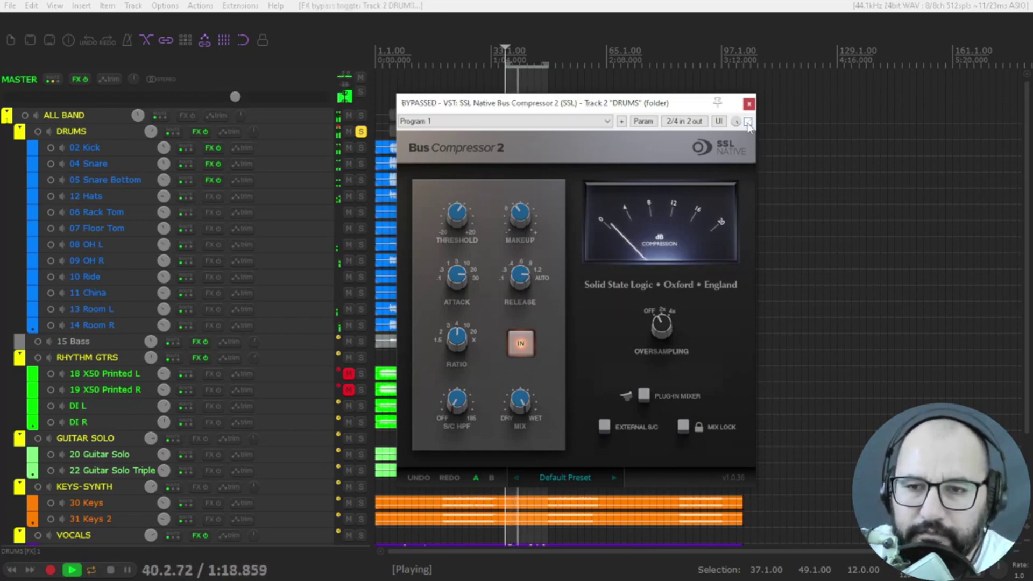
click(748, 122)
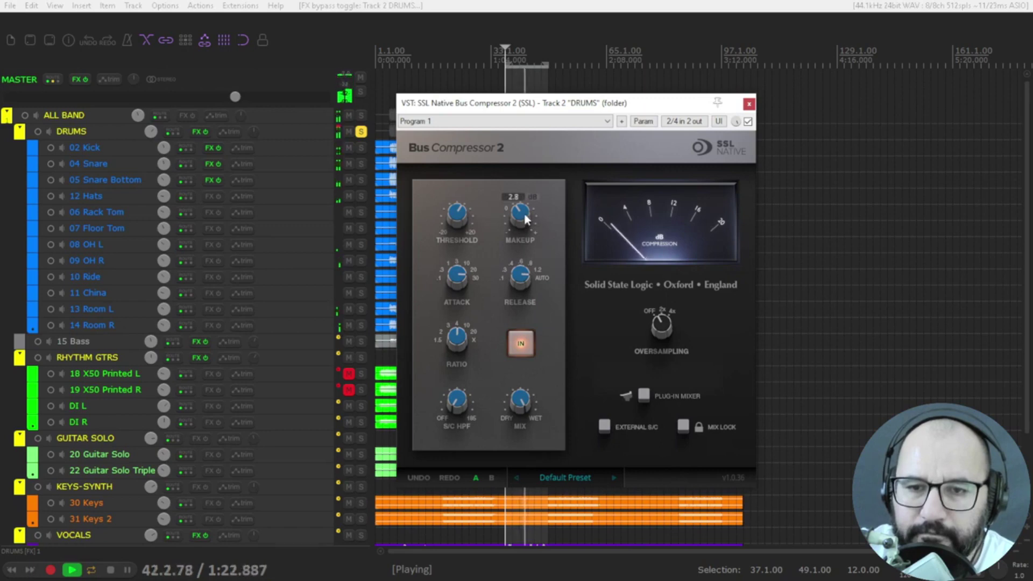
drag(521, 216, 526, 218)
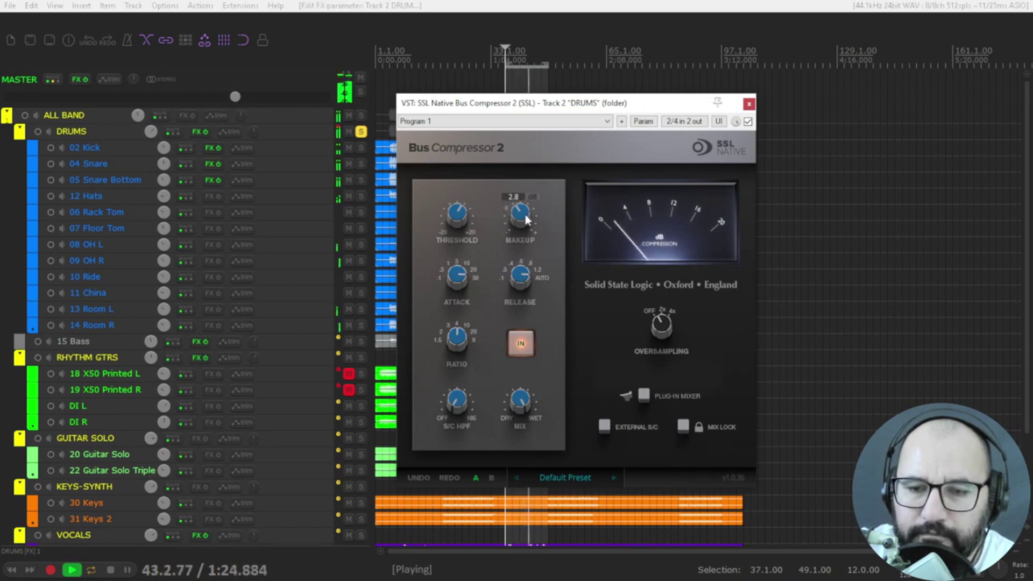
key(space)
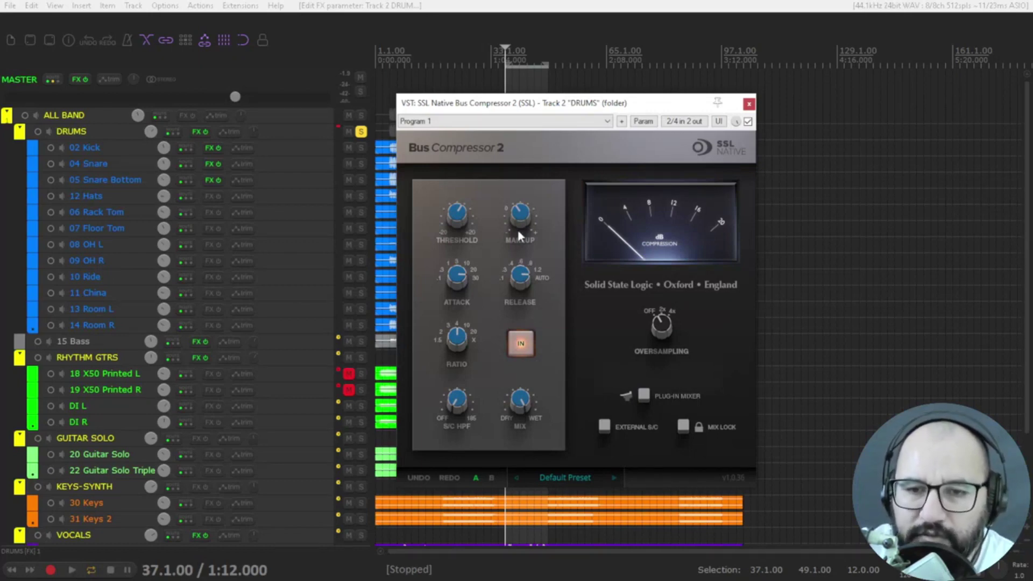
Set the makeup gain to 3.1 and replay the drums, comparing bypassed and compressed sound to match their levels.
key(space)
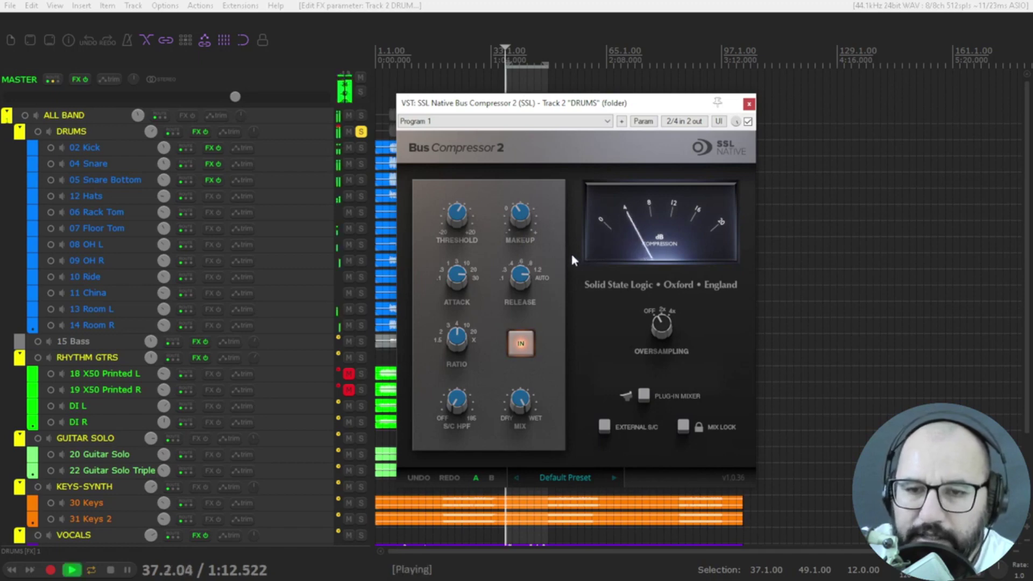
key(space)
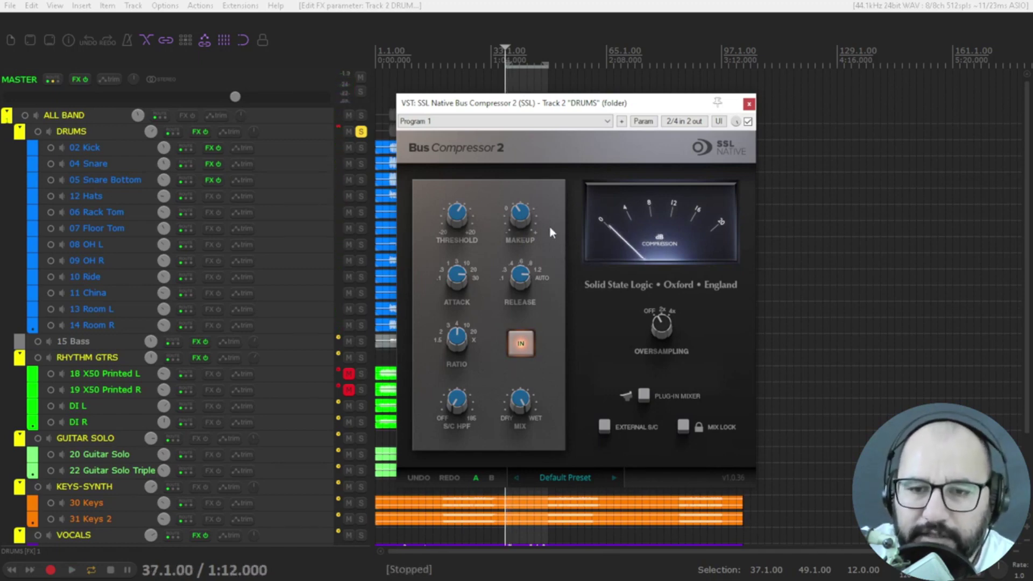
drag(524, 212, 540, 230)
key(space)
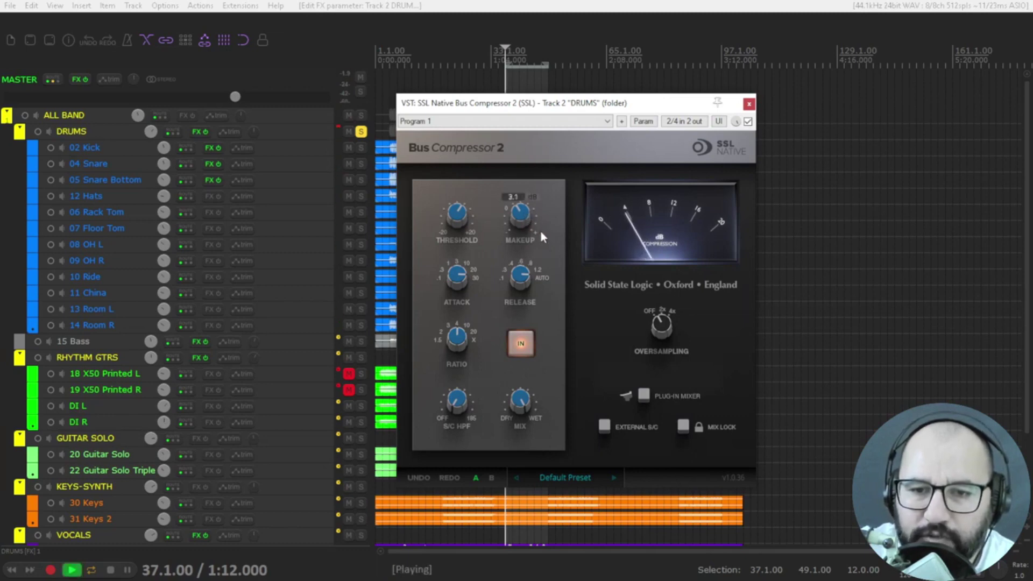
click(748, 122)
click(748, 122)
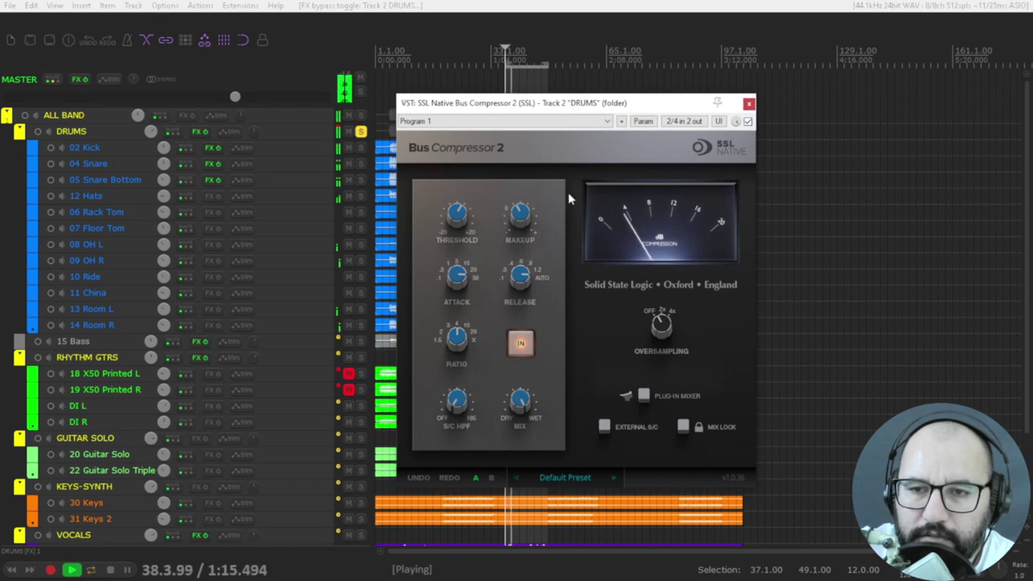
click(522, 218)
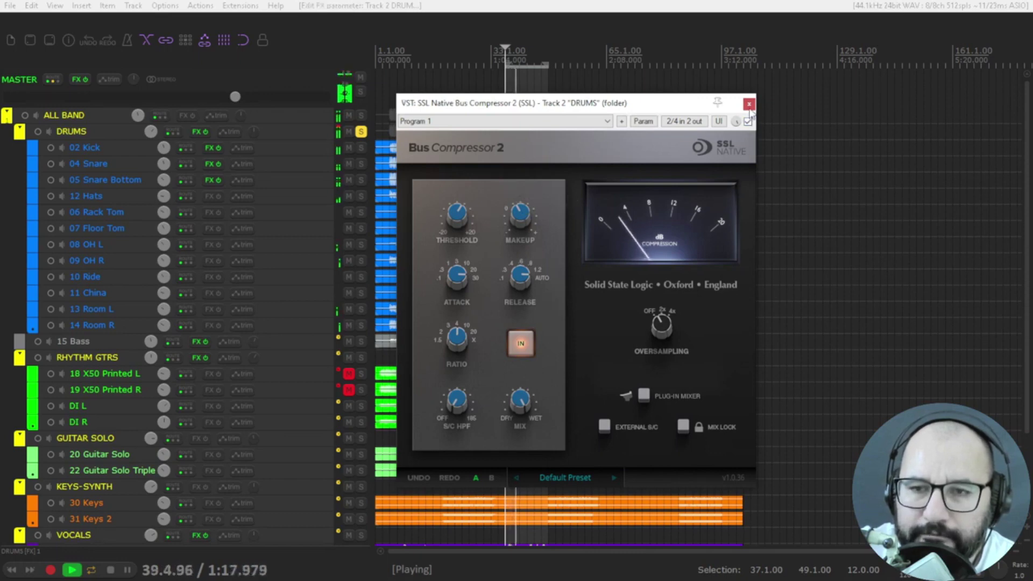
Stop playback, close the drum bus compressor and unsolo the DRUMS folder.
key(space)
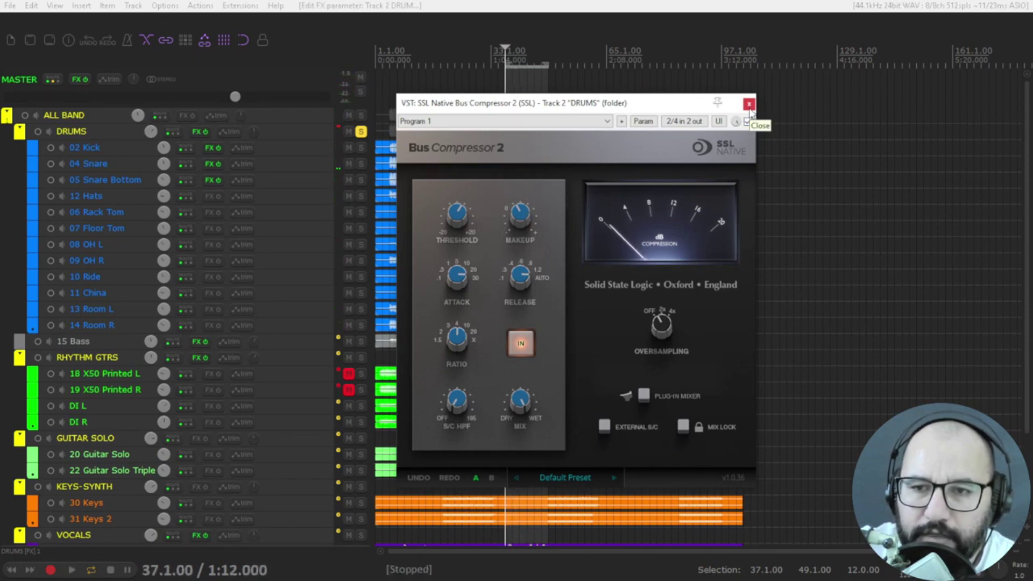
click(749, 103)
click(361, 131)
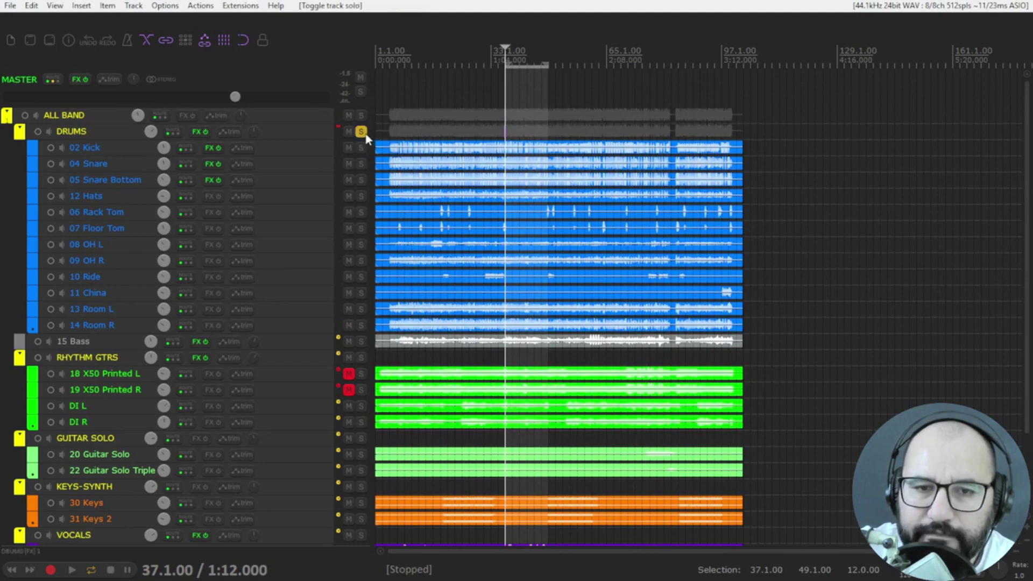
Solo the VOCALS folder and move the start of the loop selection to 38.1.00.
scroll(323, 389, down, 5)
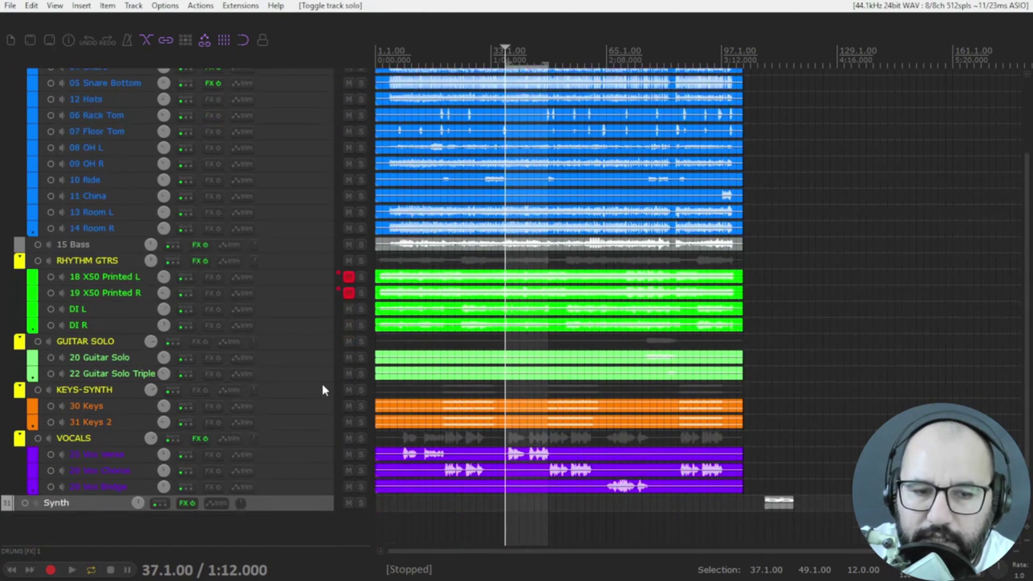
click(360, 437)
scroll(560, 431, up, 4)
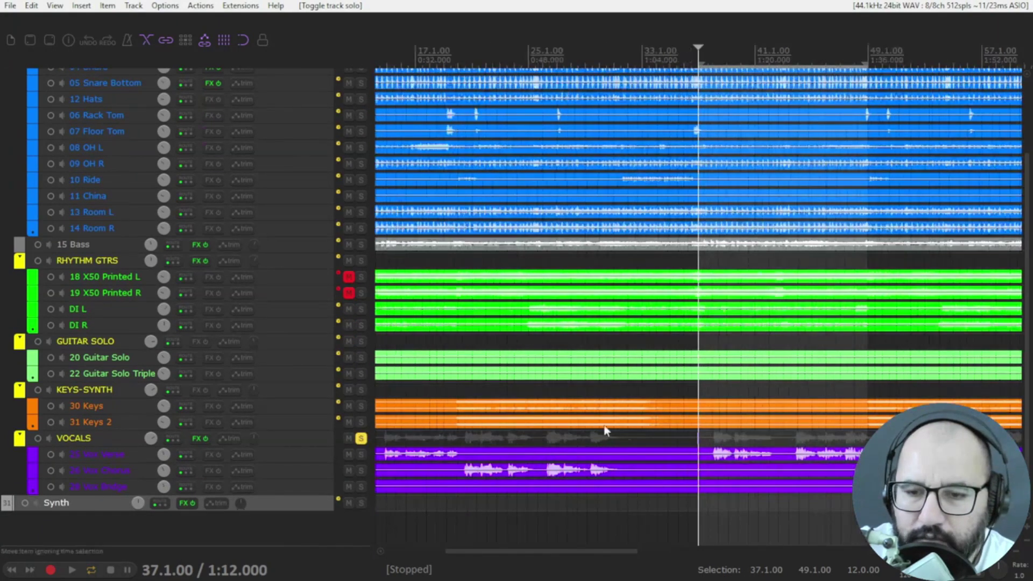
drag(701, 62, 713, 63)
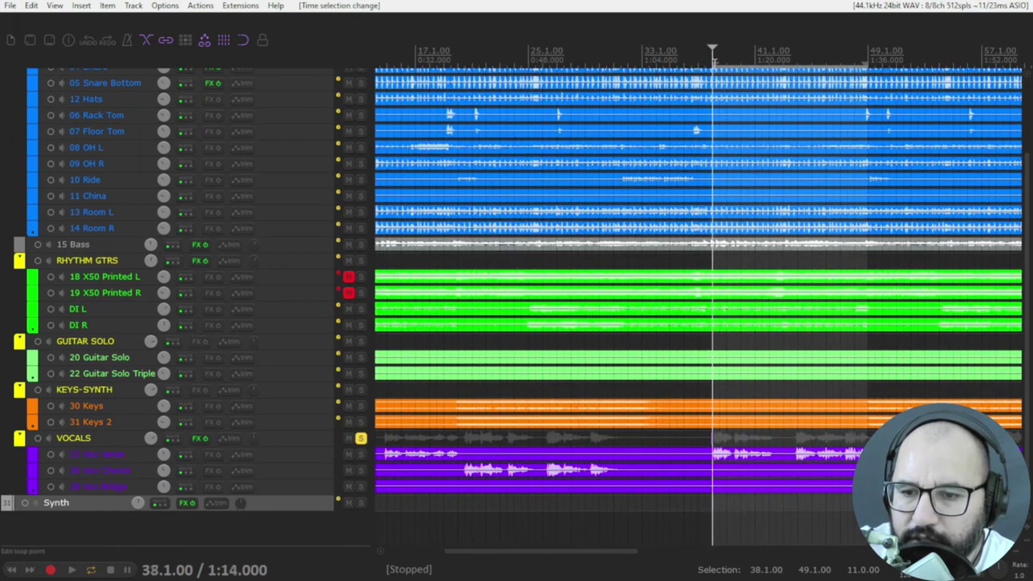
Open the bypassed SSL Native Bus Compressor 2 on the VOCALS folder and set a faster attack.
right_click(196, 438)
click(214, 452)
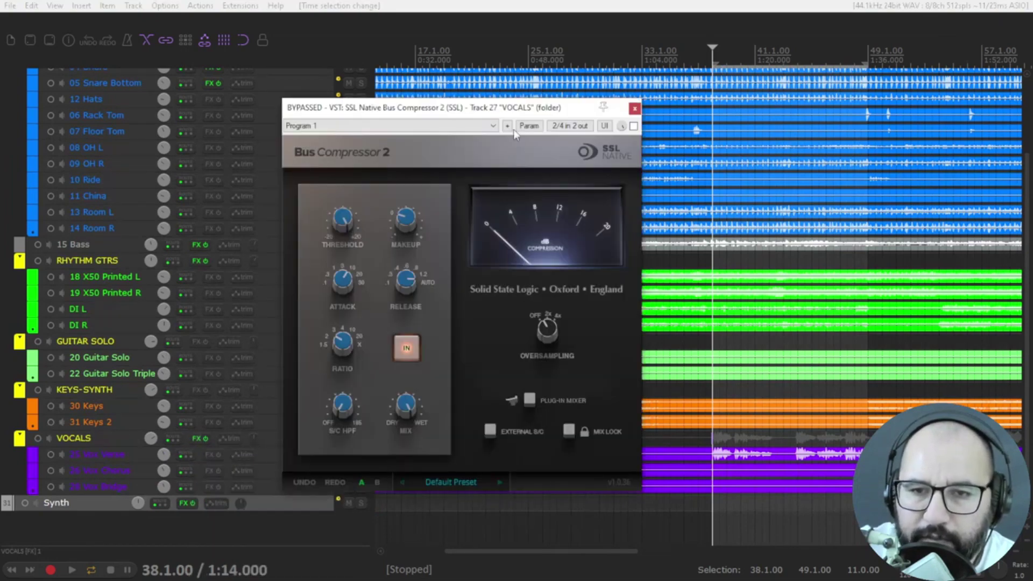
drag(515, 108, 677, 92)
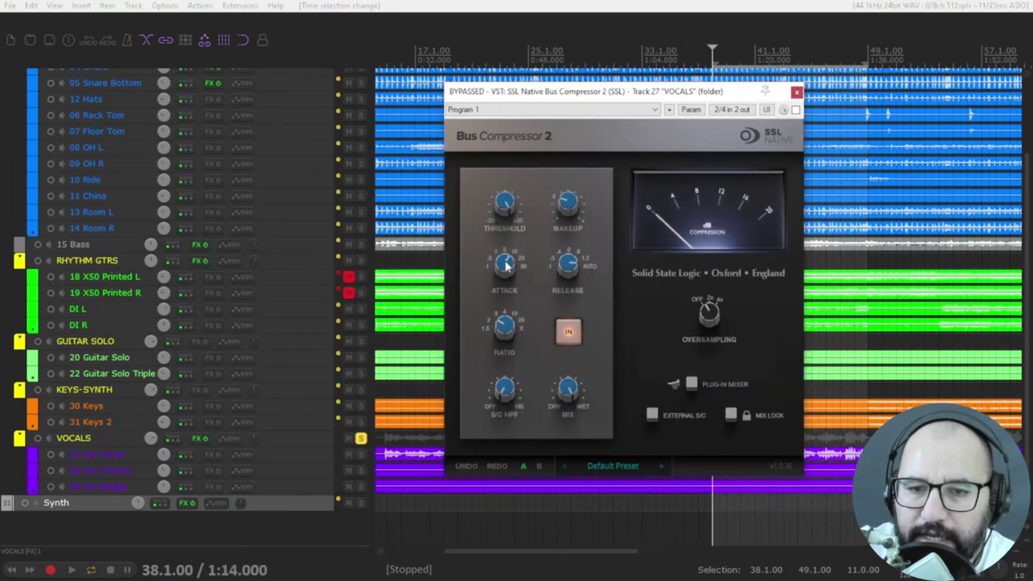
drag(507, 266, 506, 272)
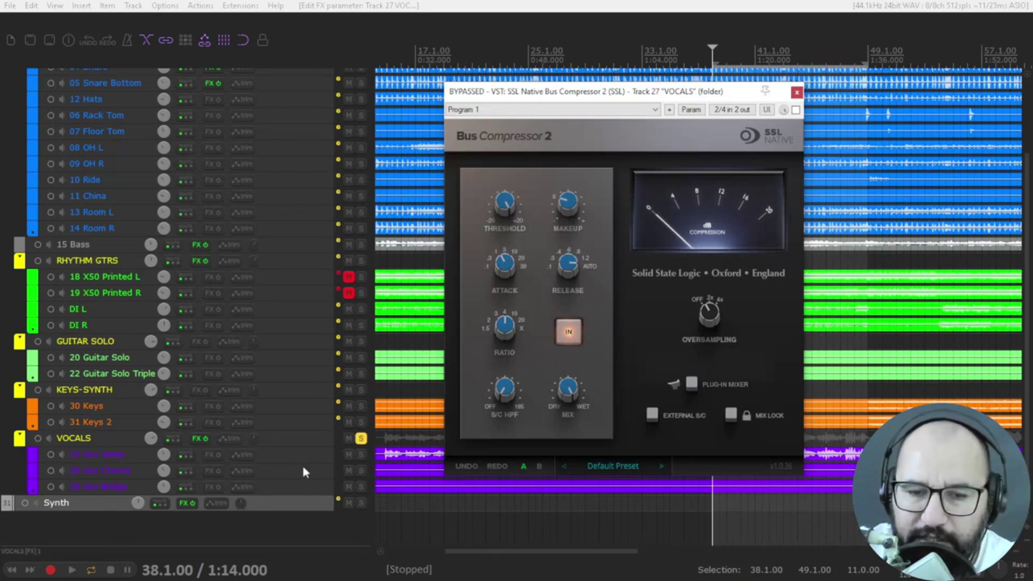
Enlarge the 25 Vox Verse track so its waveform shows below the compressor, and place the edit cursor at 38.1.00.
drag(303, 463, 304, 505)
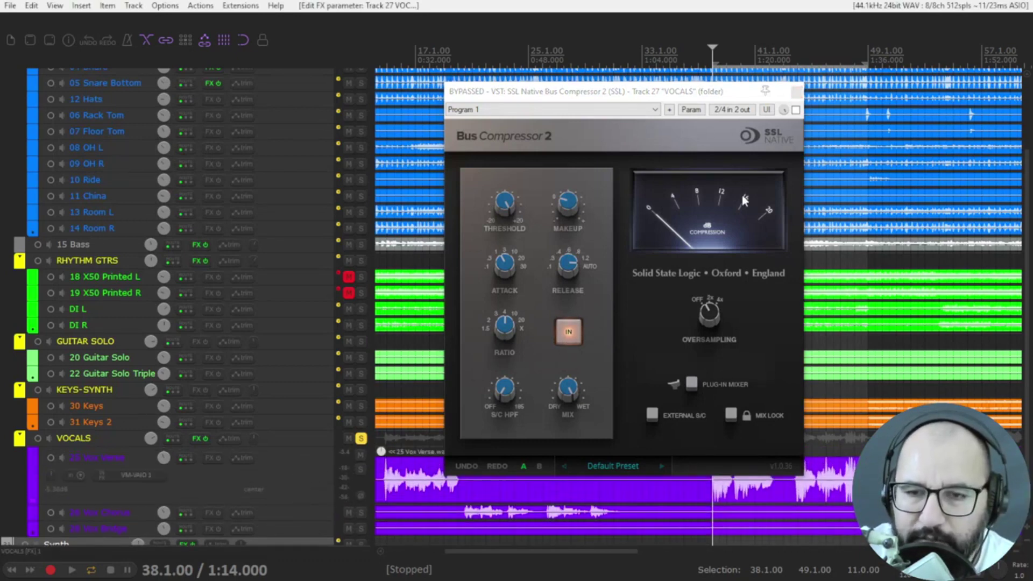
drag(679, 93, 668, 52)
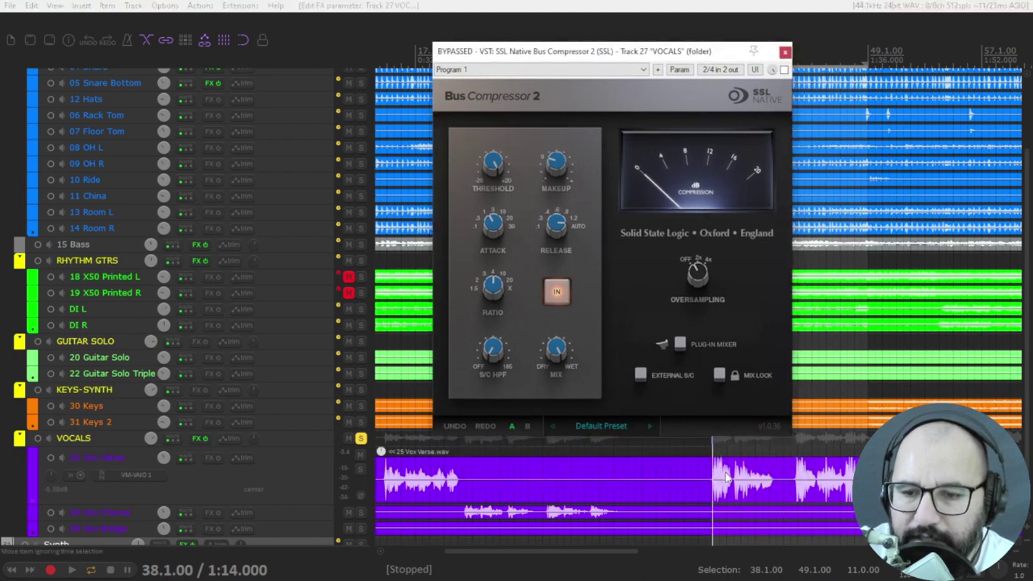
scroll(735, 479, up, 5)
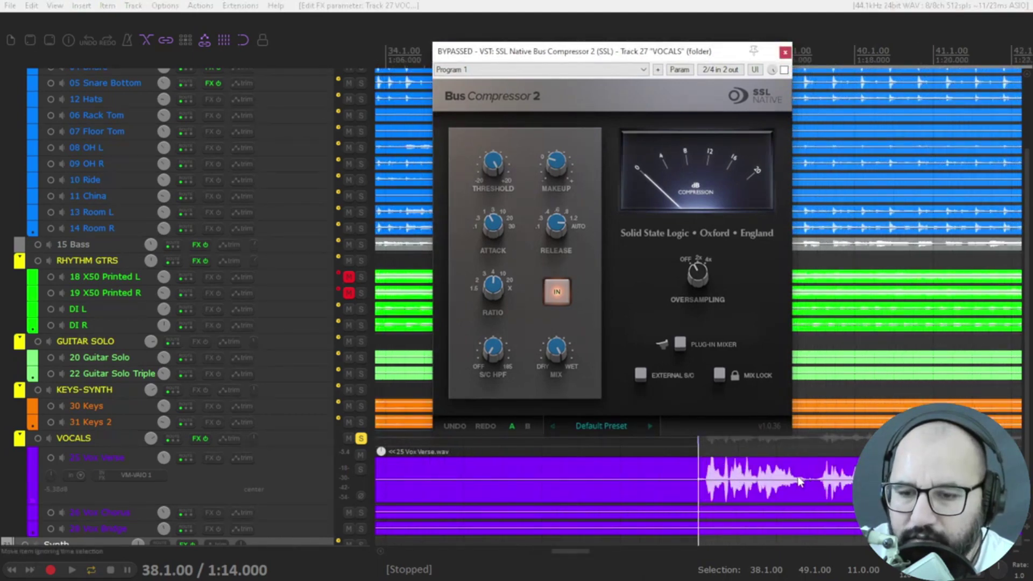
scroll(735, 479, down, 2)
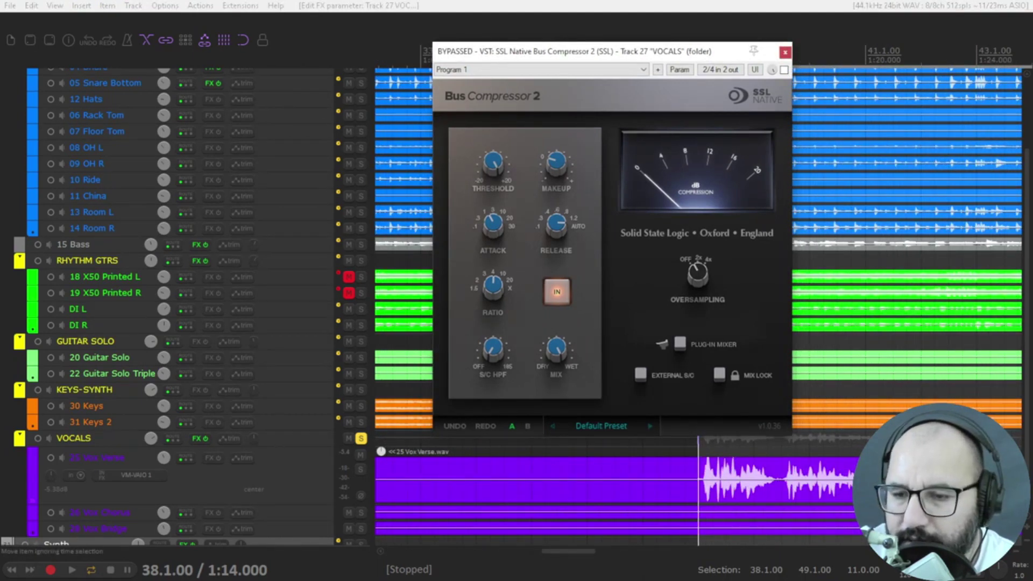
scroll(798, 477, down, 5)
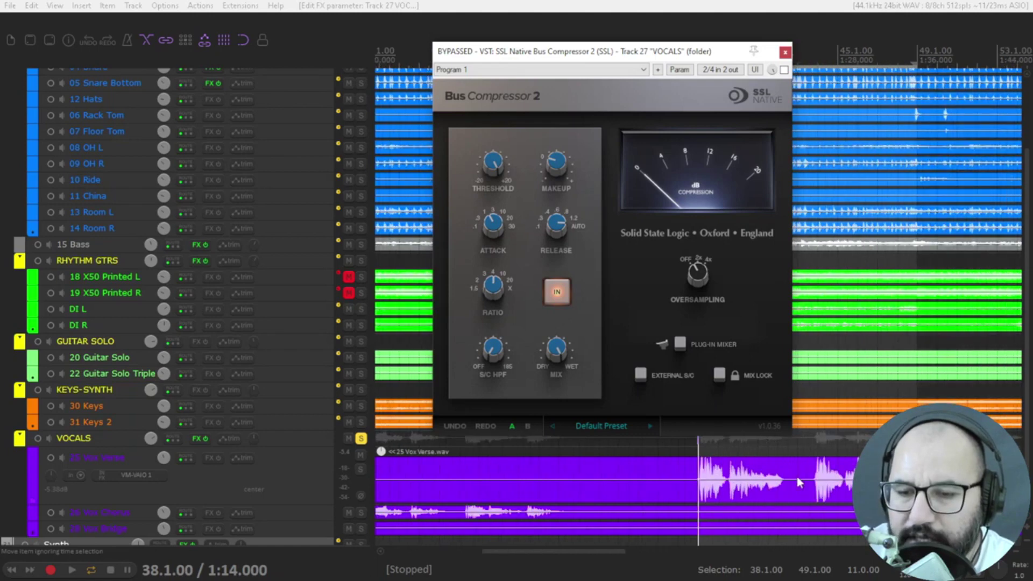
click(781, 474)
scroll(781, 472, up, 2)
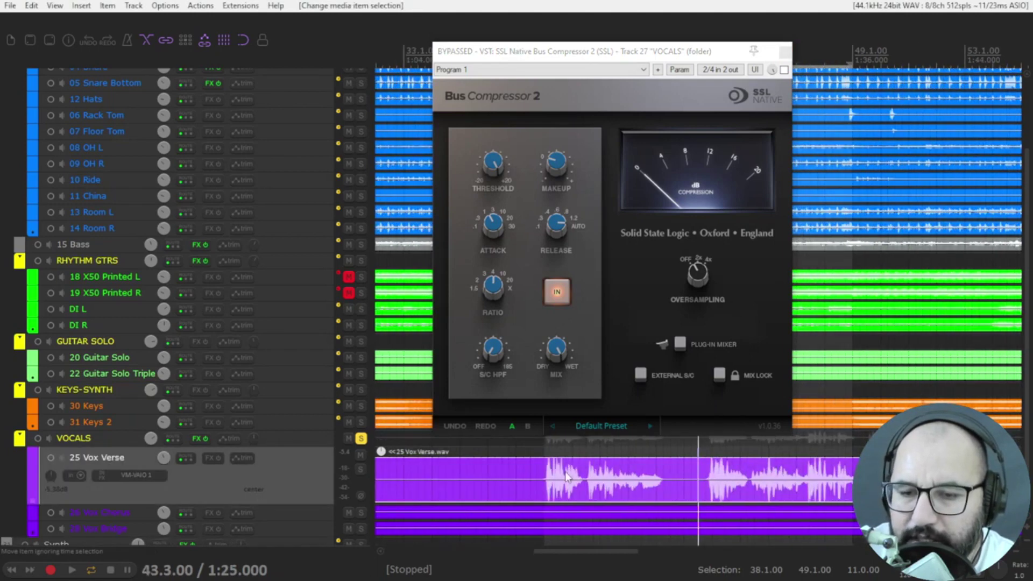
click(543, 474)
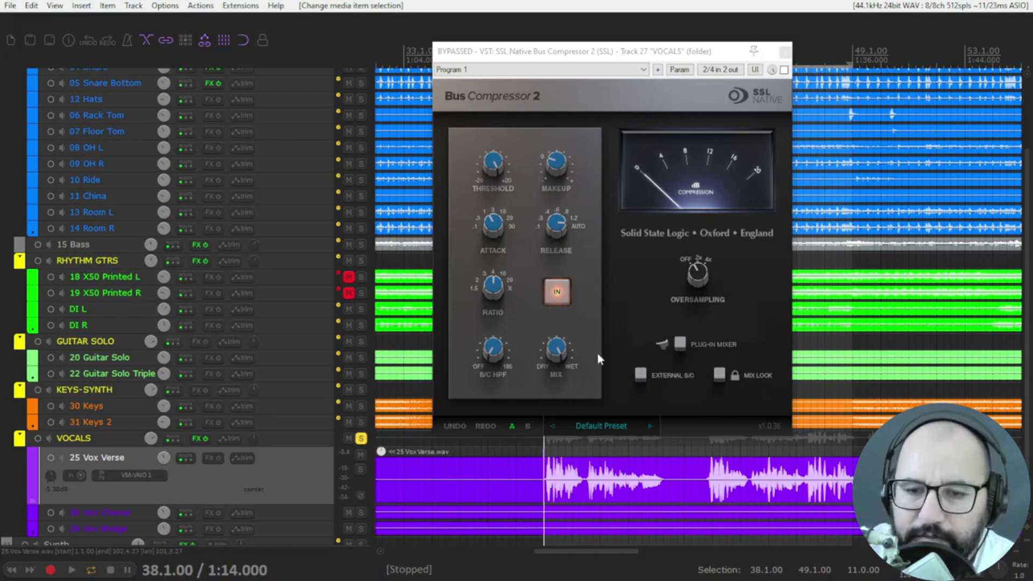
Enable the vocal bus compressor, lower its threshold to -10.8 while the vocals play, and stop playback.
mouse_move(496, 172)
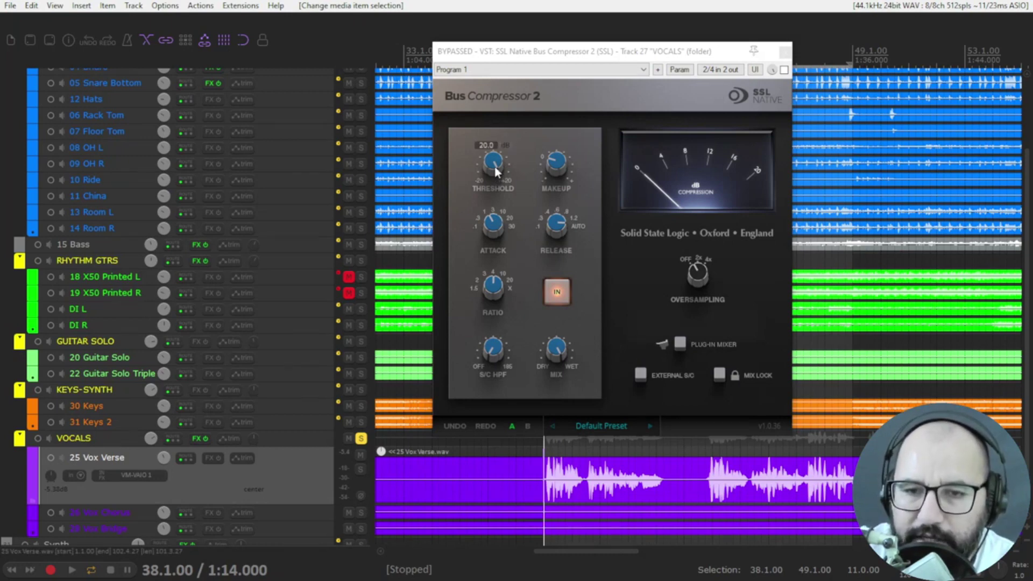
key(space)
drag(493, 167, 497, 267)
click(784, 69)
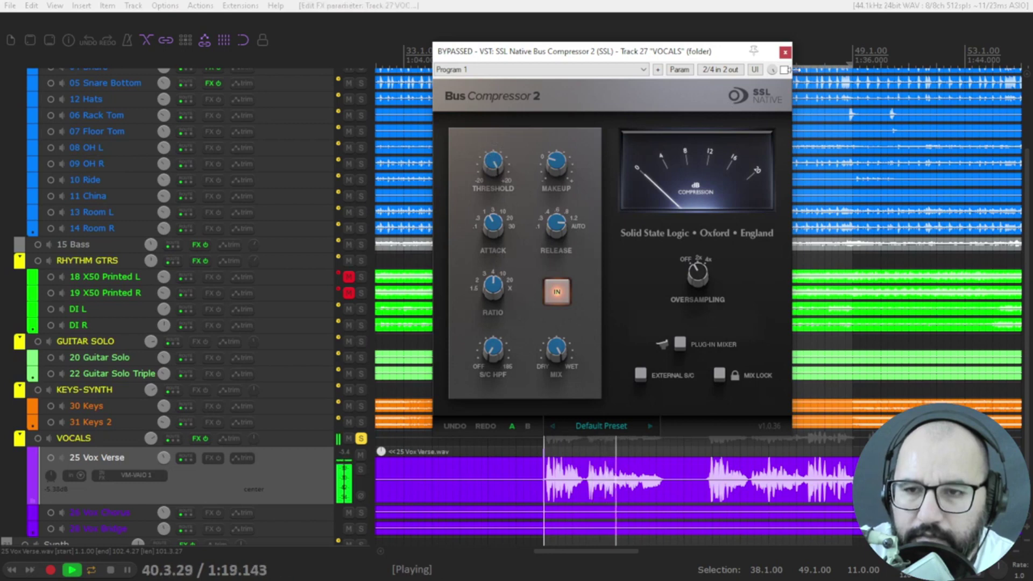
key(space)
drag(492, 161, 490, 164)
key(space)
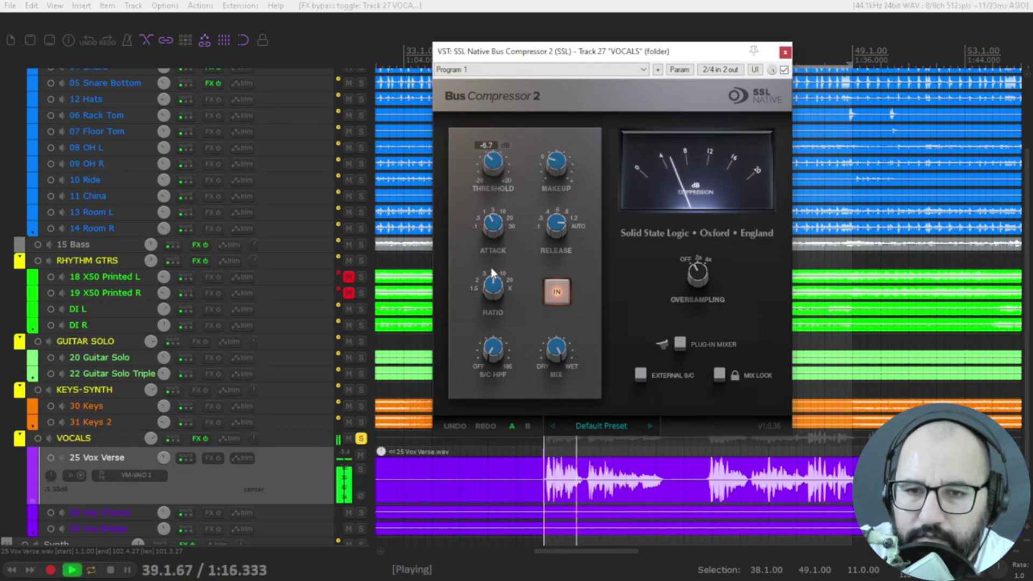
drag(491, 268, 491, 298)
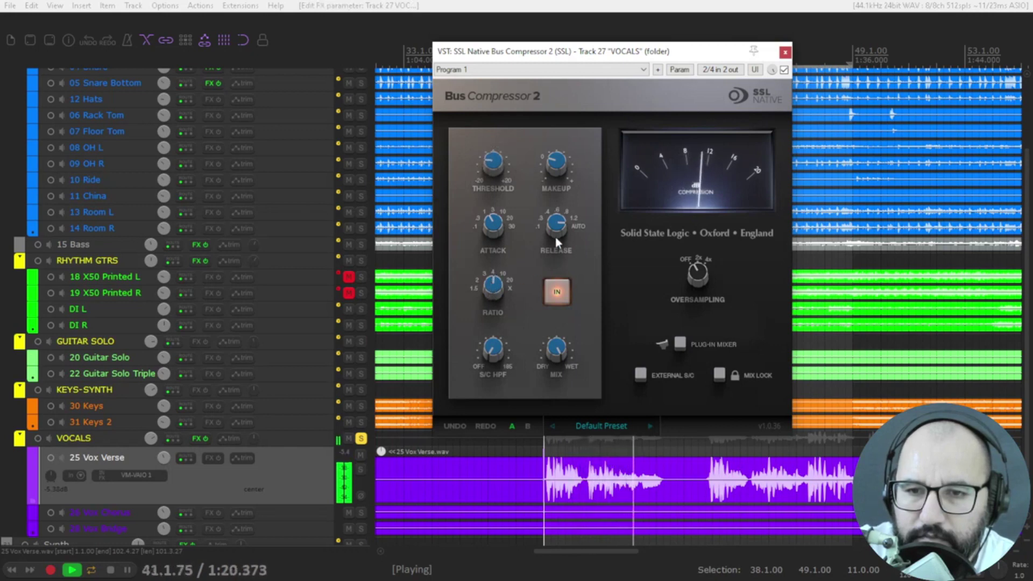
key(space)
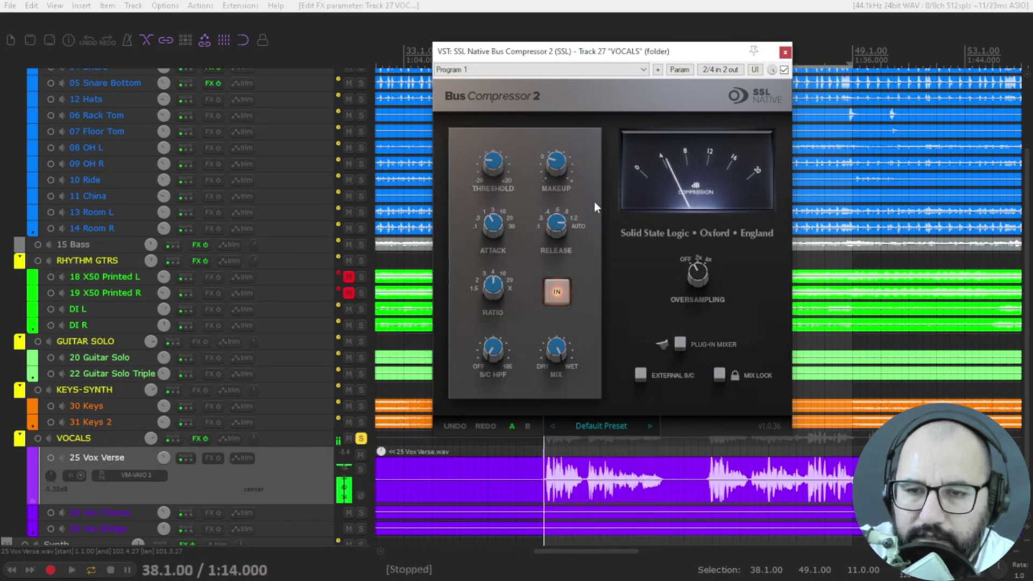
mouse_move(492, 170)
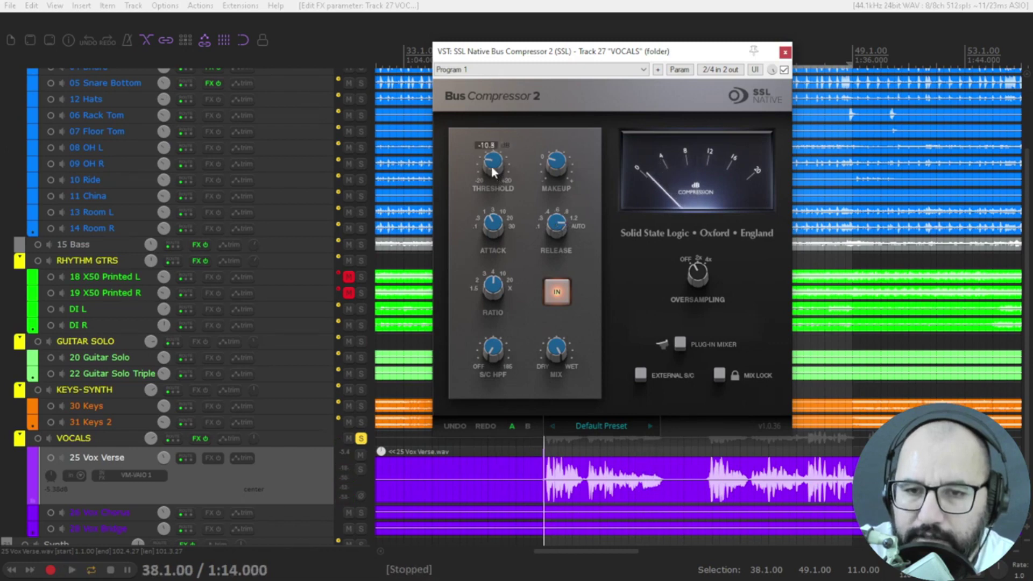
Play the vocals and raise the compressor's makeup gain to 9.7 to compensate for the gain reduction.
key(space)
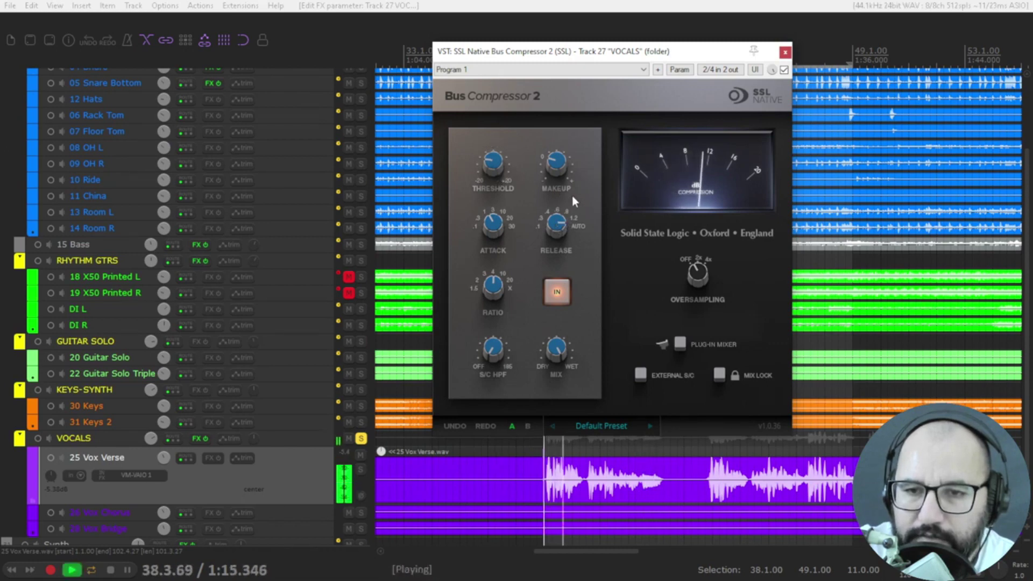
mouse_move(560, 169)
drag(560, 169, 572, 103)
key(space)
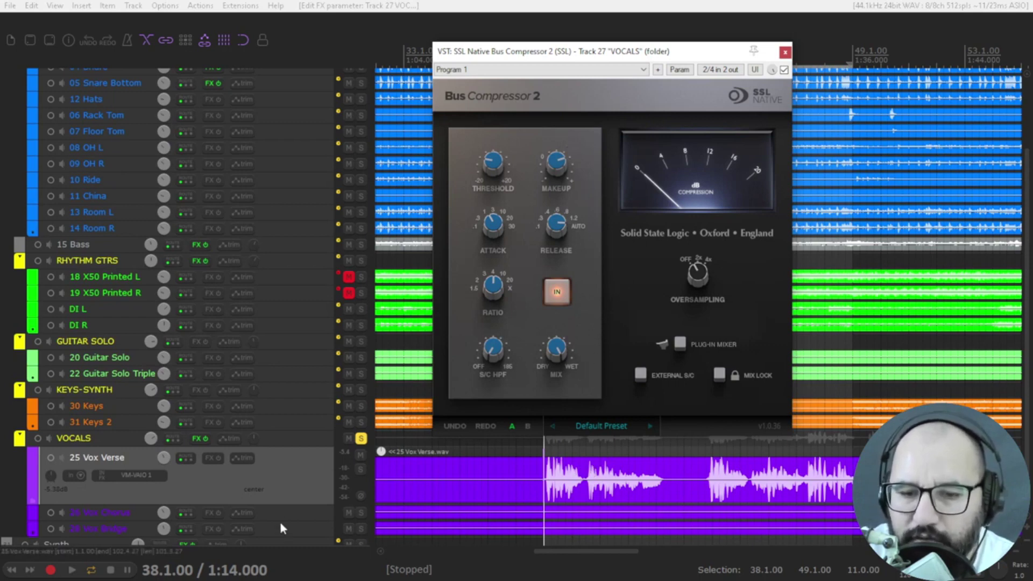
Replay the vocals and compare their level with the compressor bypassed and active.
drag(314, 505, 315, 532)
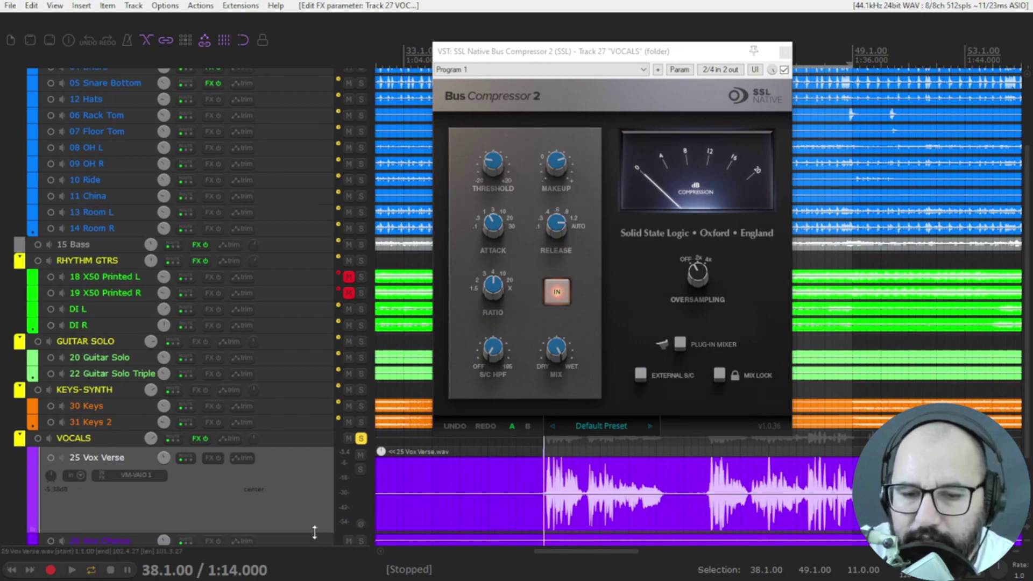
drag(314, 533, 315, 501)
key(space)
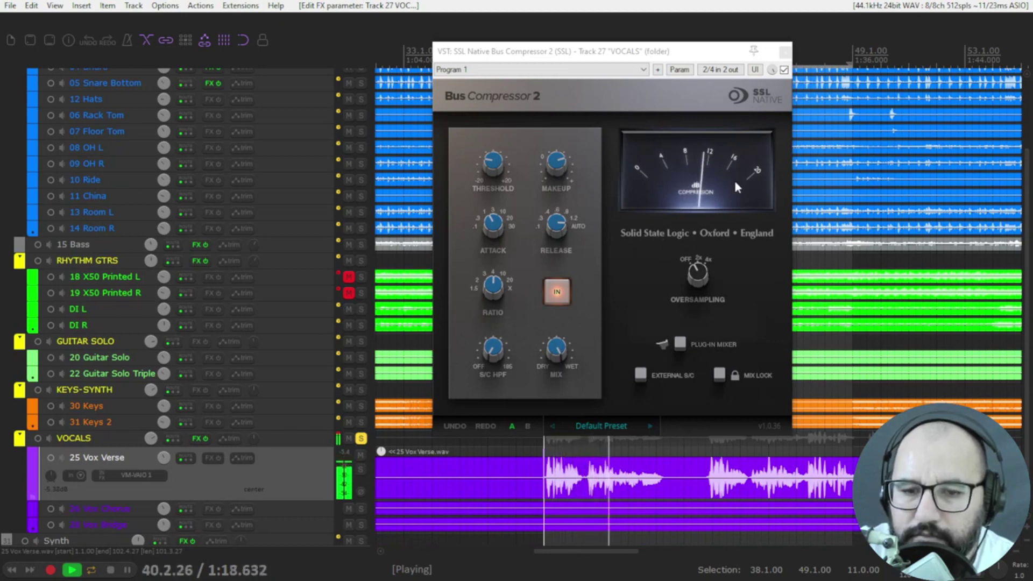
click(784, 70)
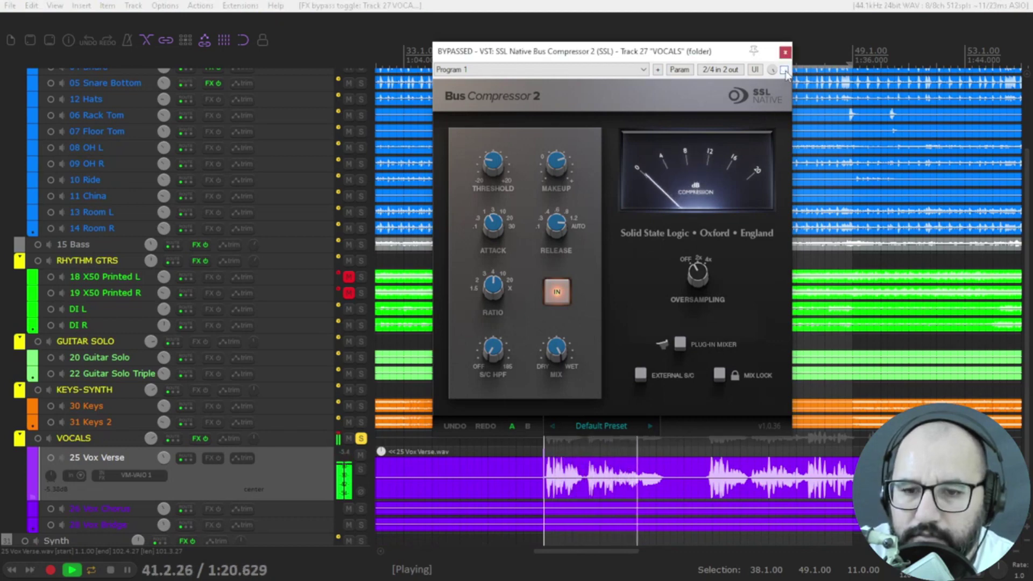
click(784, 70)
key(space)
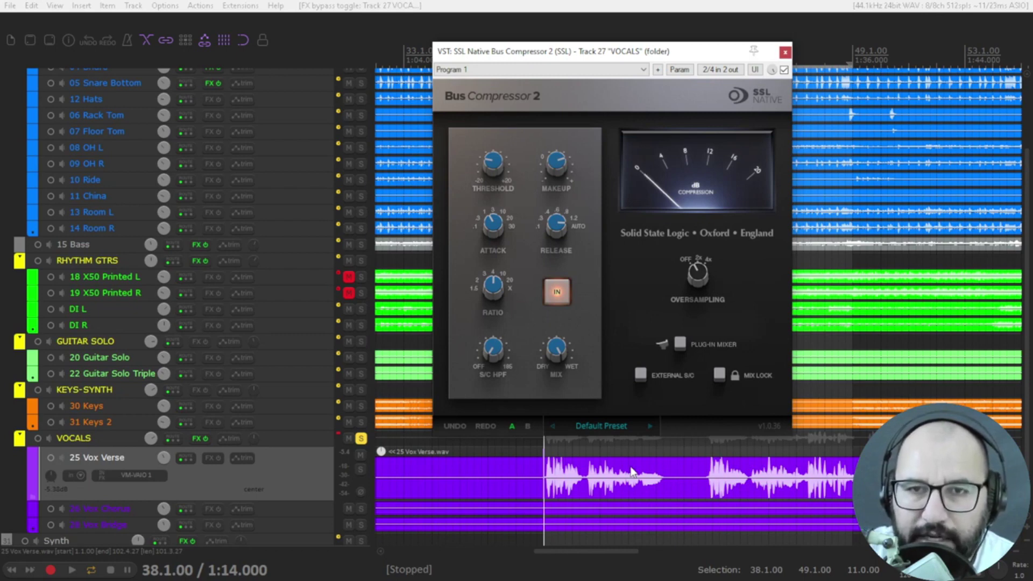
Adjust the vocal compressor's release while the vocals play, and stop playback.
mouse_move(558, 168)
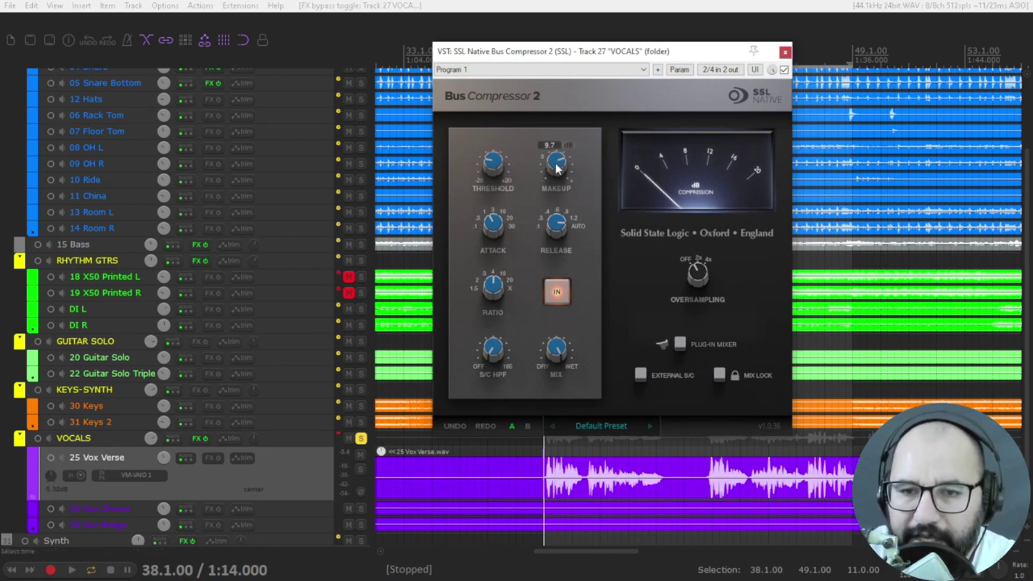
key(space)
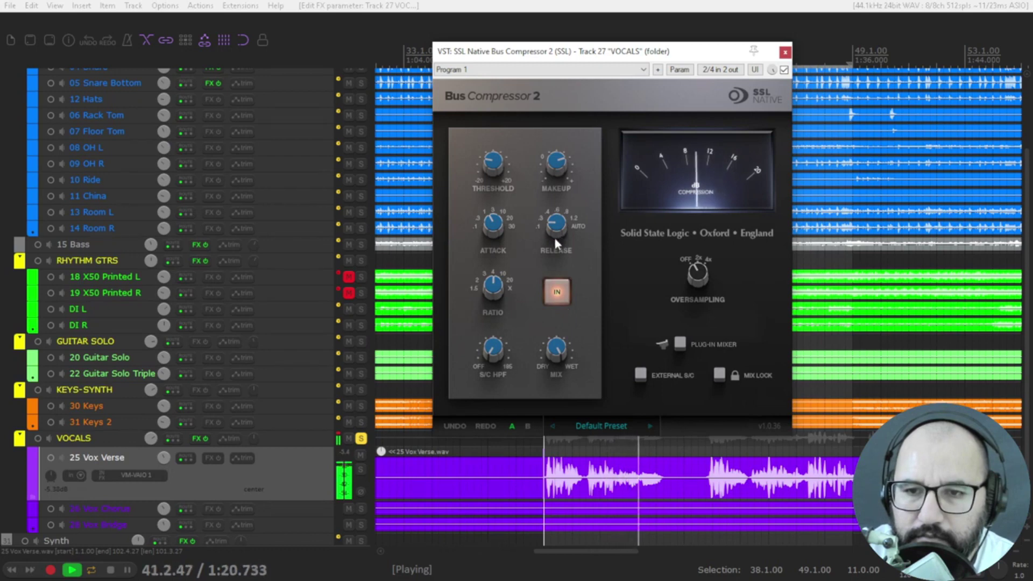
key(space)
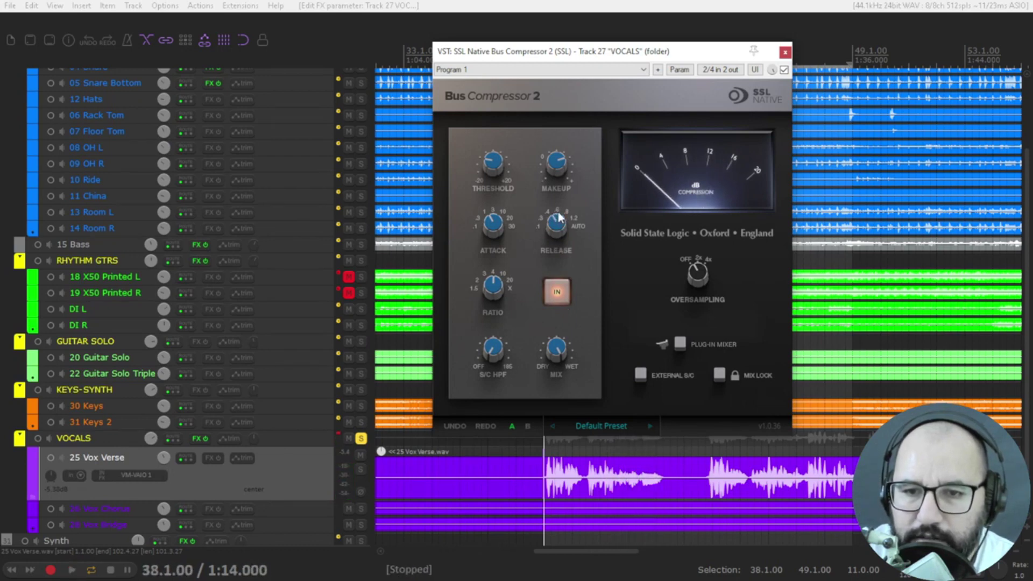
Audition the changed release on the vocals, comparing the compressor bypassed and active, and restart playback.
key(space)
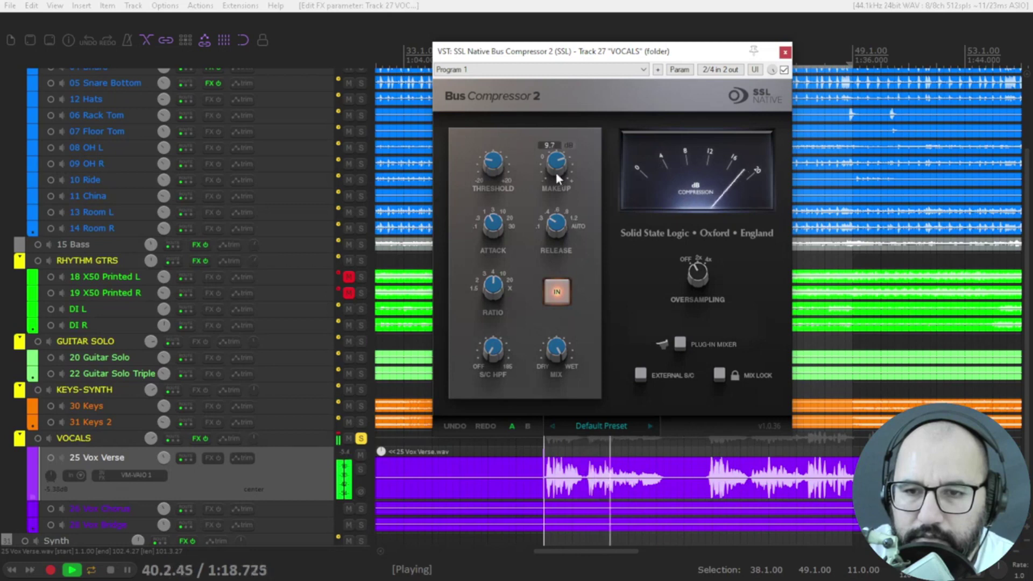
click(784, 70)
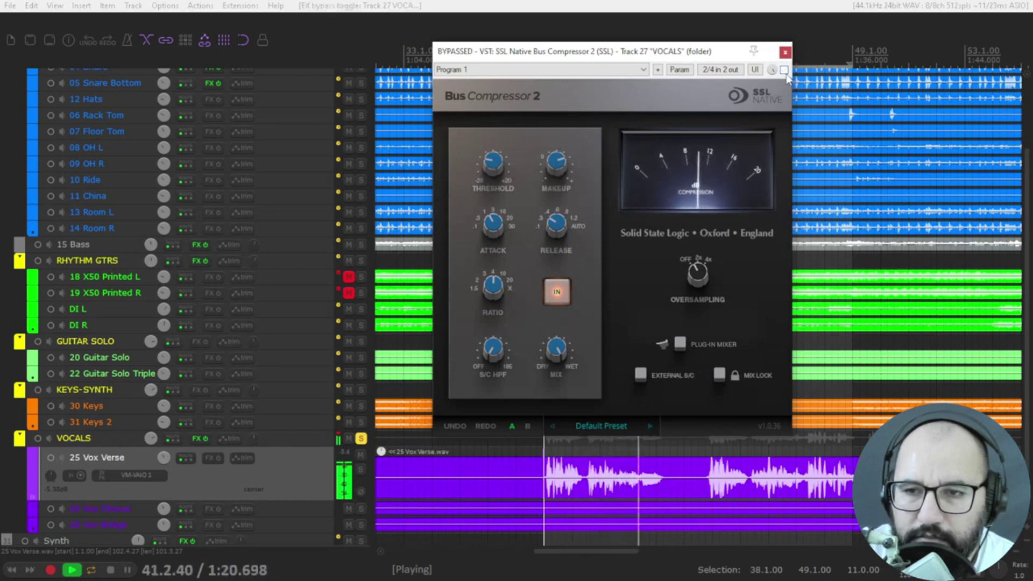
click(784, 70)
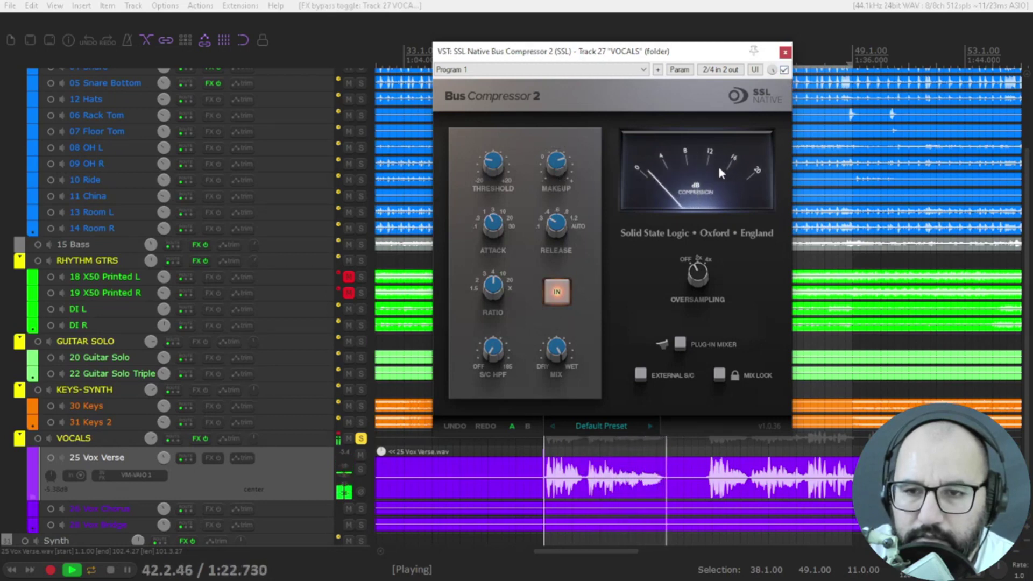
key(space)
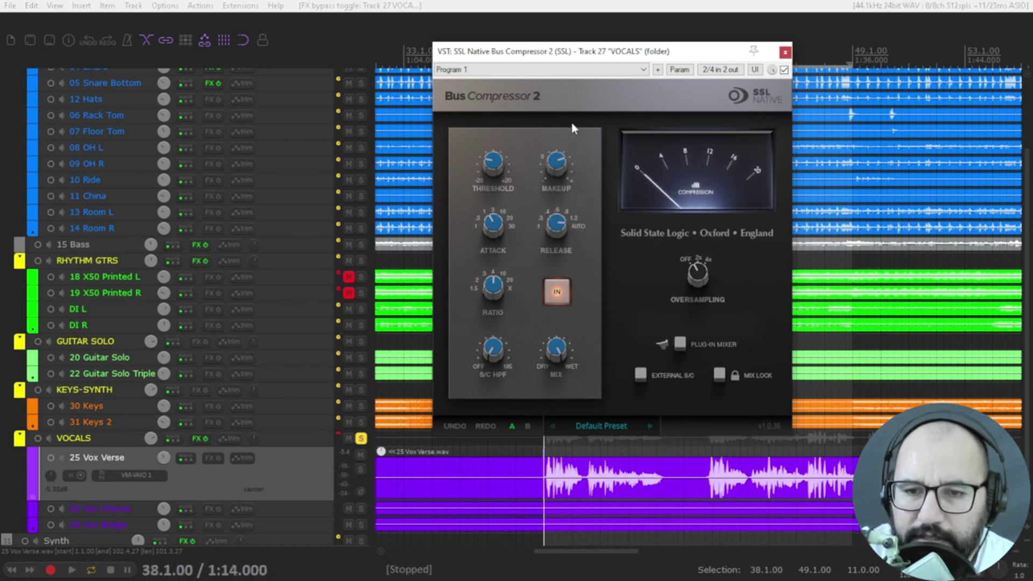
key(space)
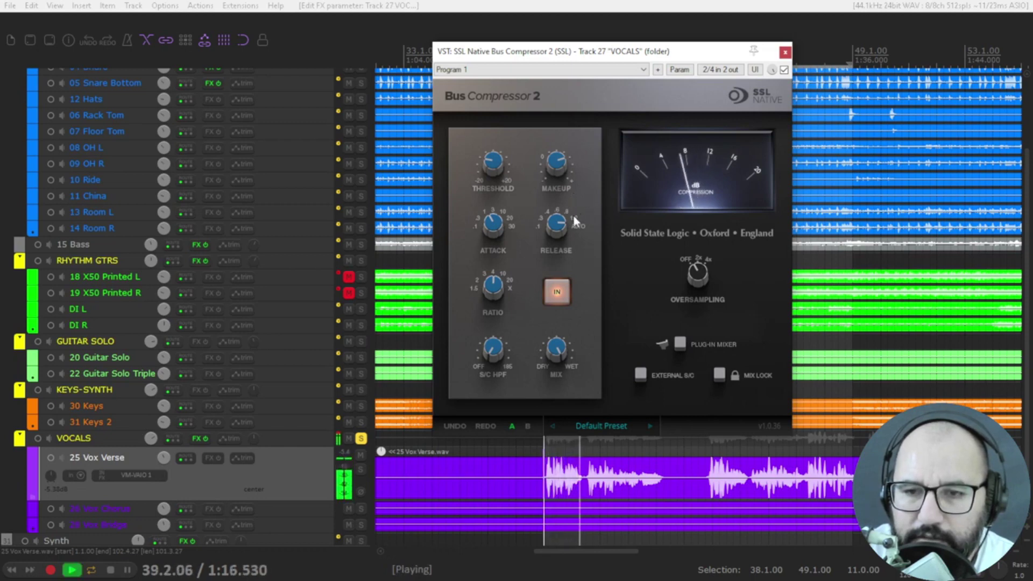
Compare the soloed vocals with the compressor bypassed and active, and replay them with it active.
click(557, 292)
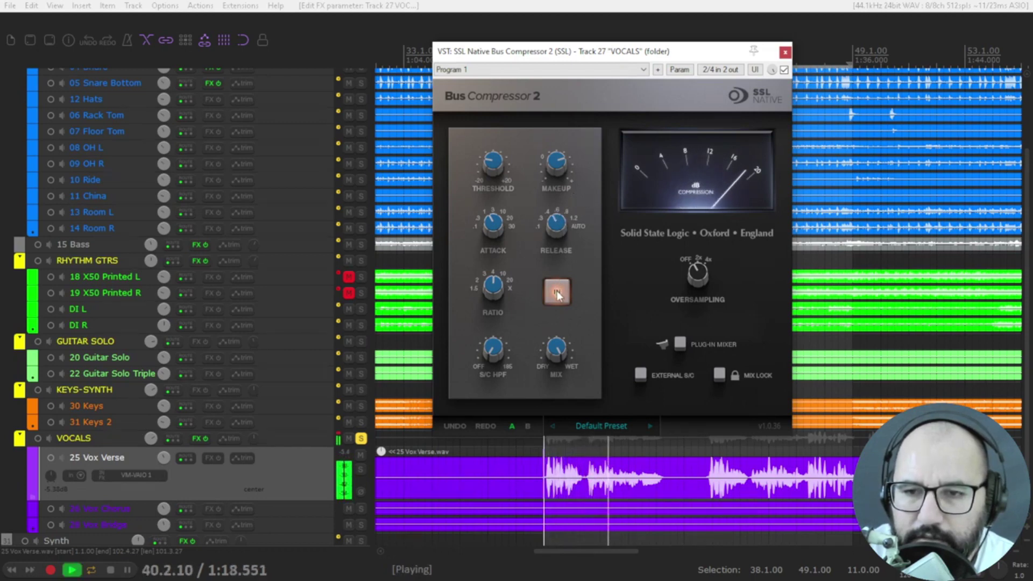
click(557, 292)
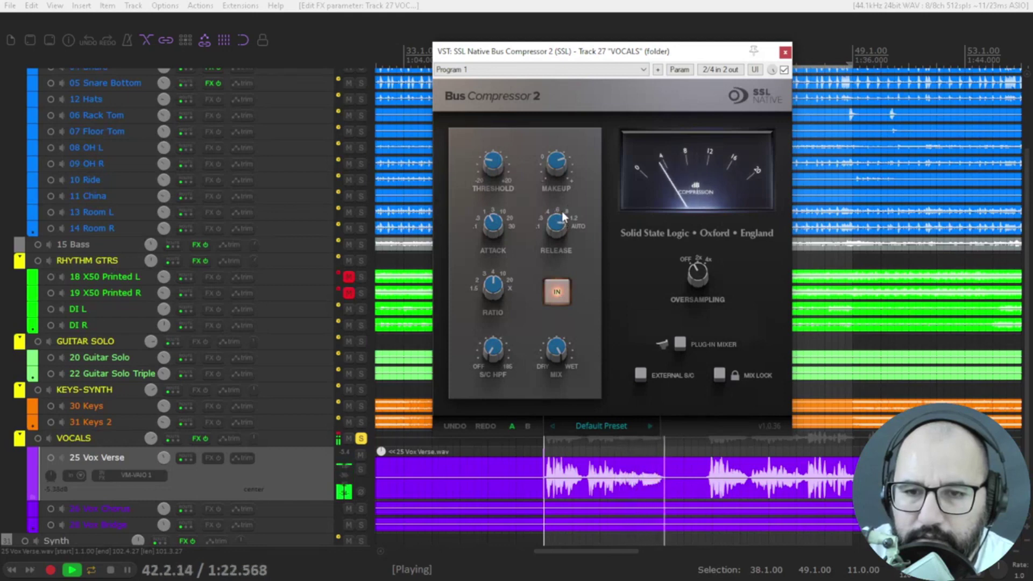
key(space)
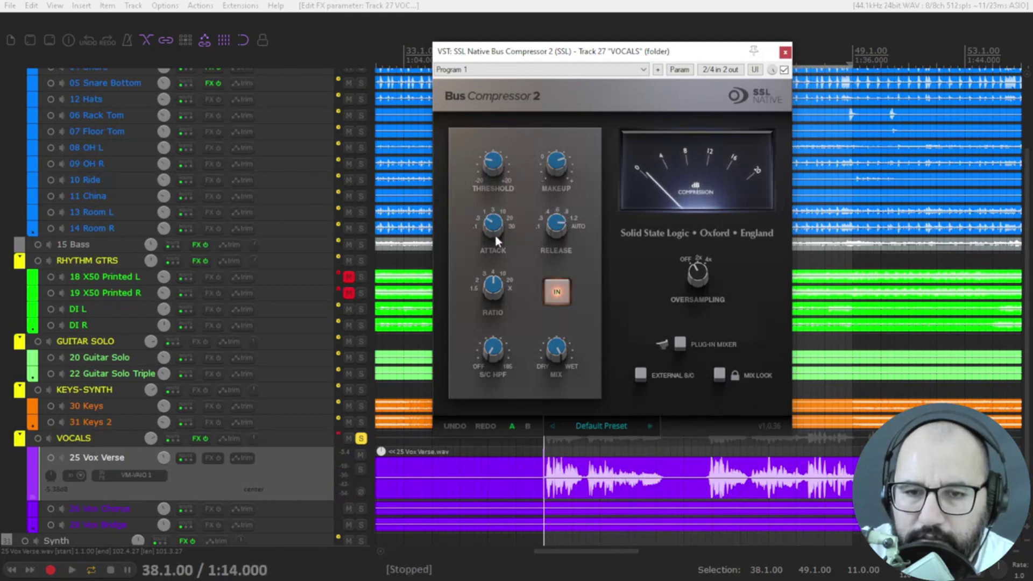
key(space)
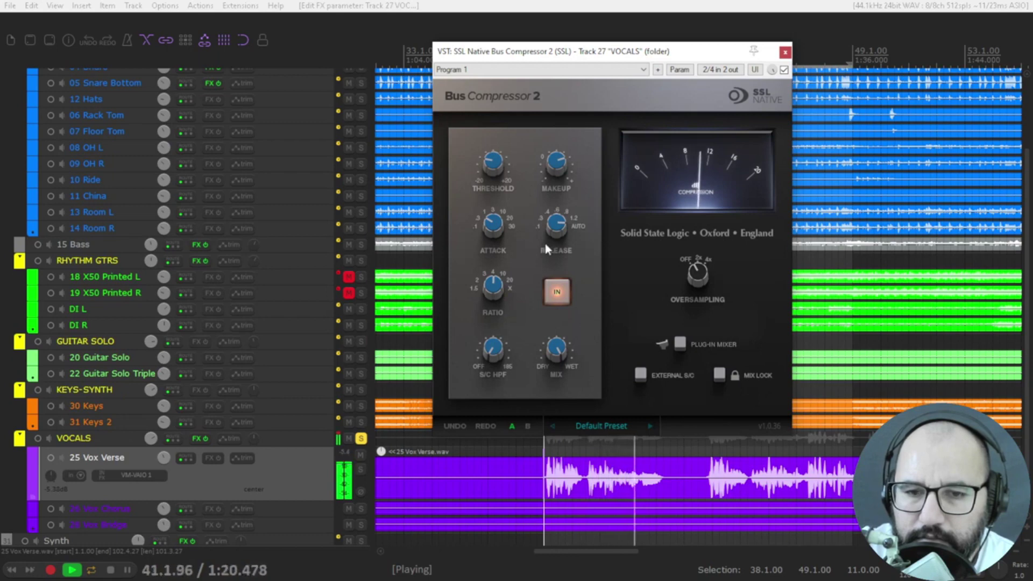
key(space)
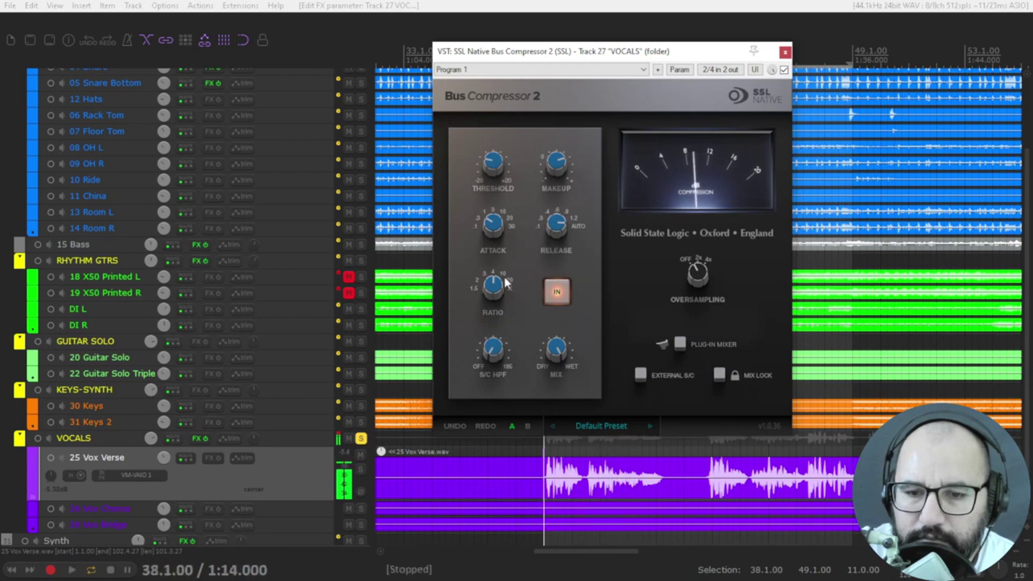
Unsolo the VOCALS track and play the full mix with its compressor bypassed, and again with it active.
click(362, 439)
click(784, 70)
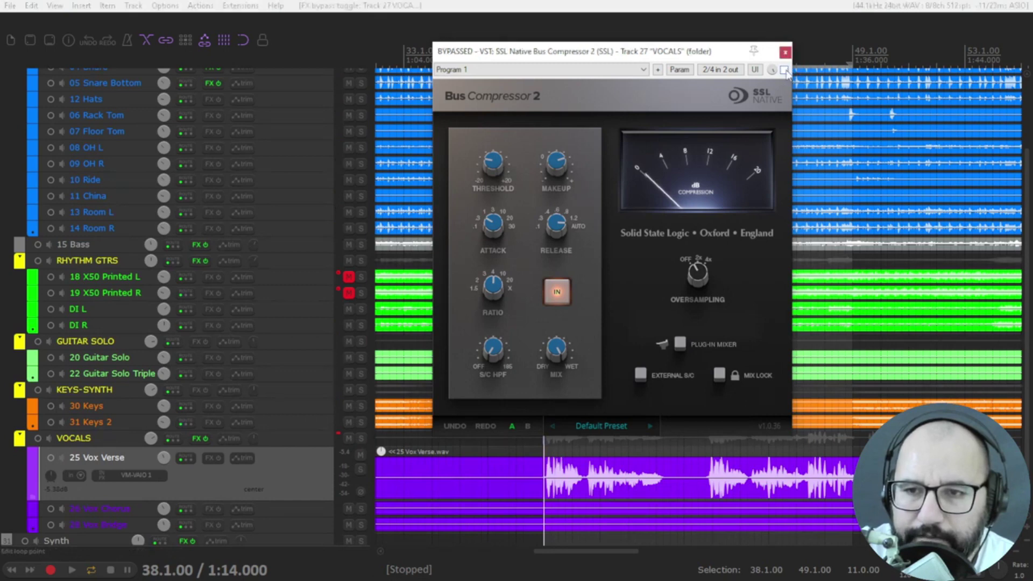
key(space)
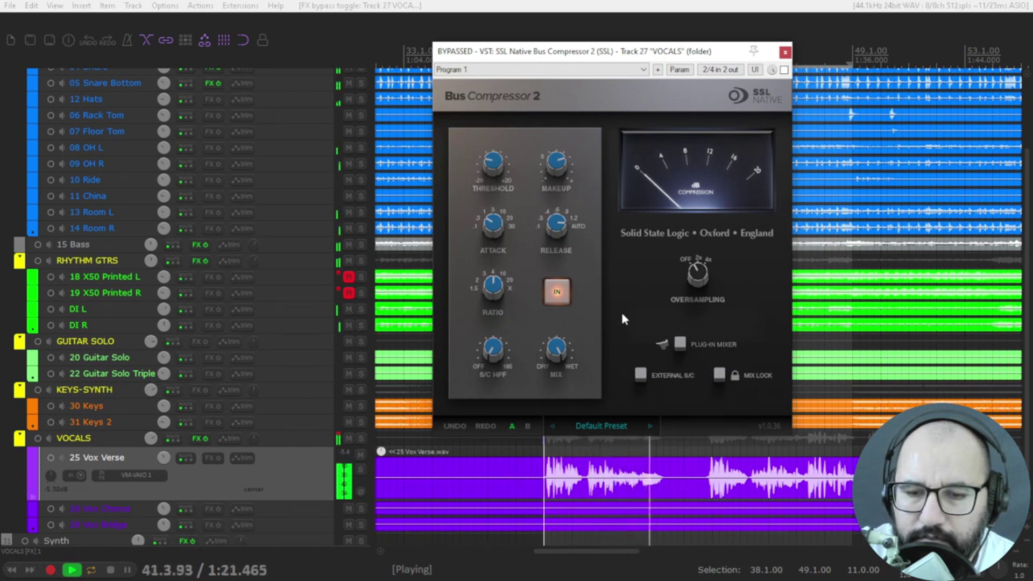
key(space)
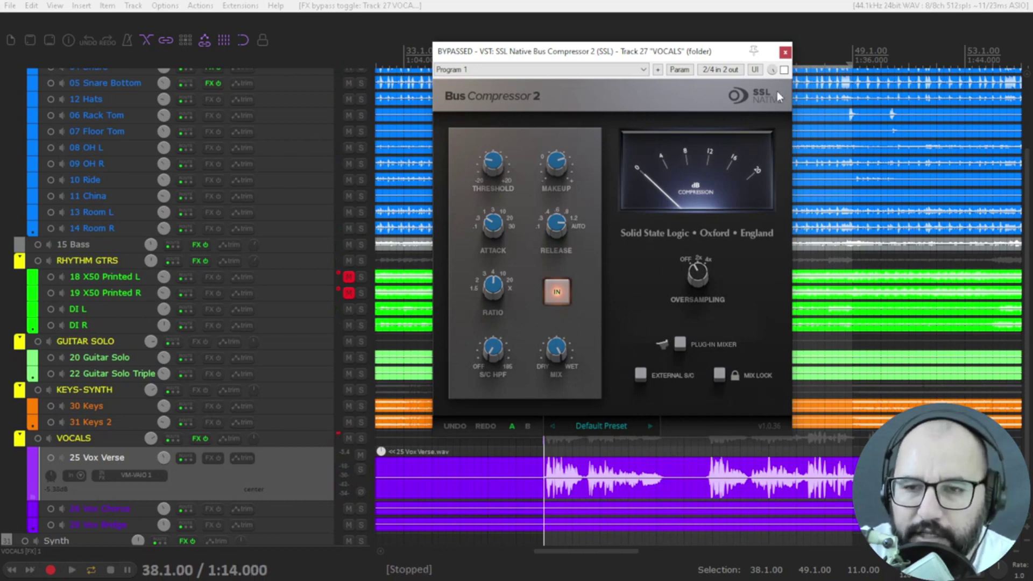
click(784, 70)
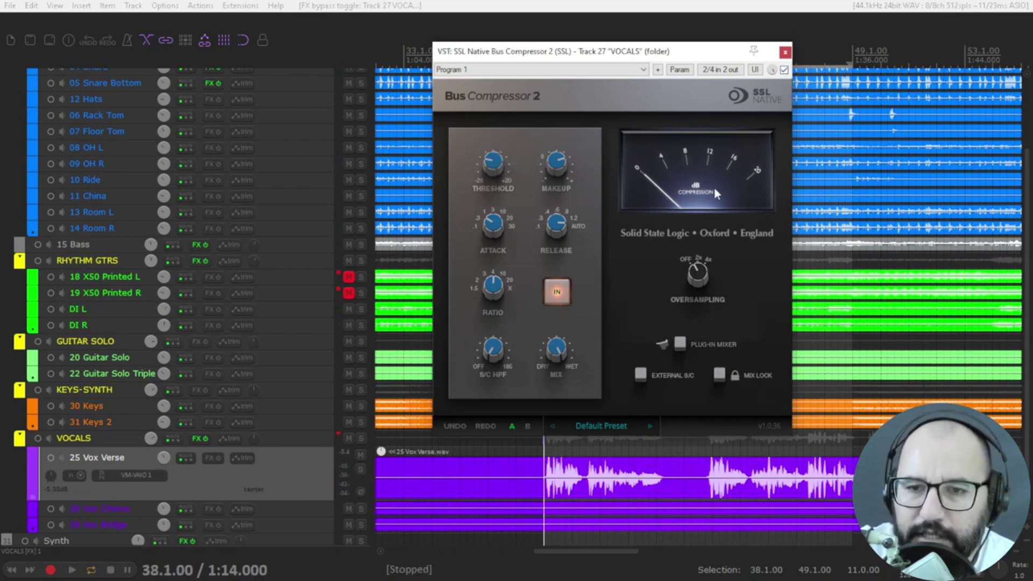
key(space)
mouse_move(560, 168)
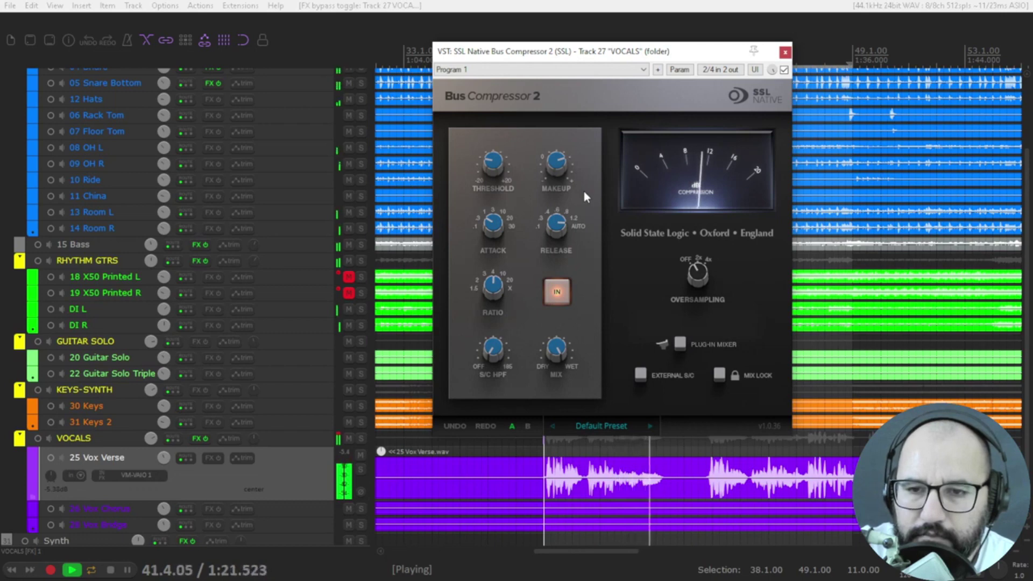
key(space)
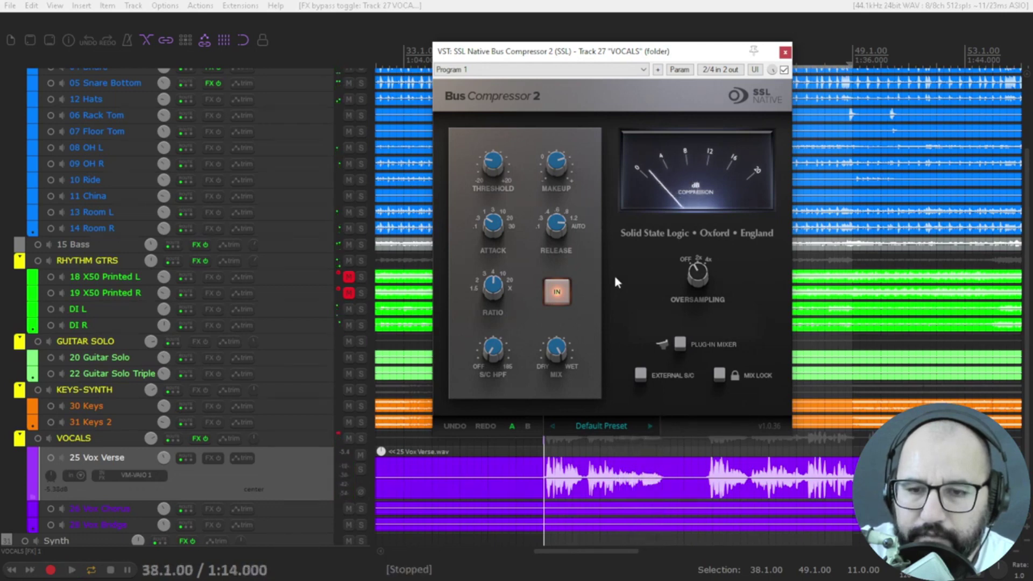
Shorten the vocal compressor's release and raise its makeup gain to 13.1 dB while the mix plays.
scroll(557, 223, down, 2)
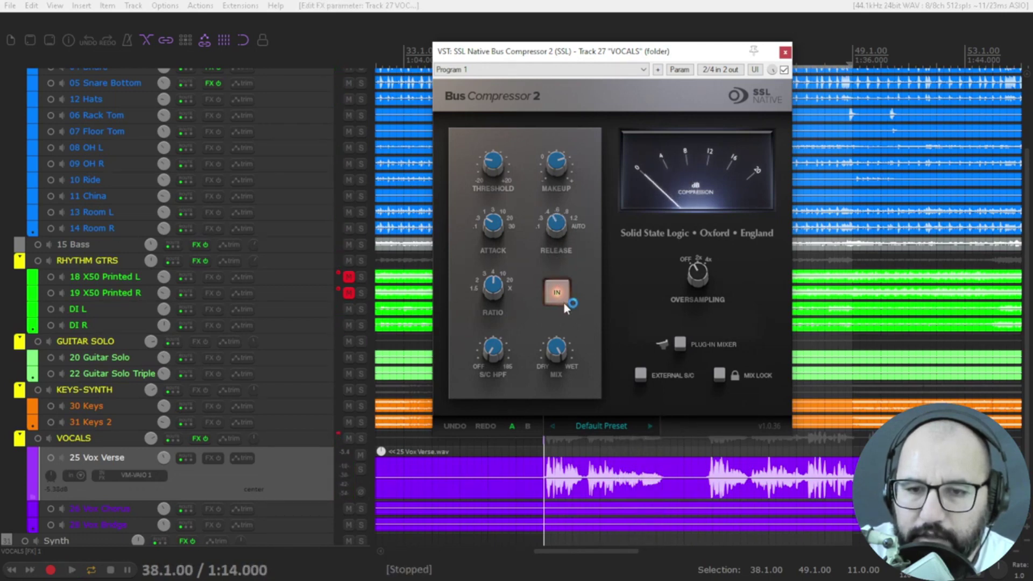
key(space)
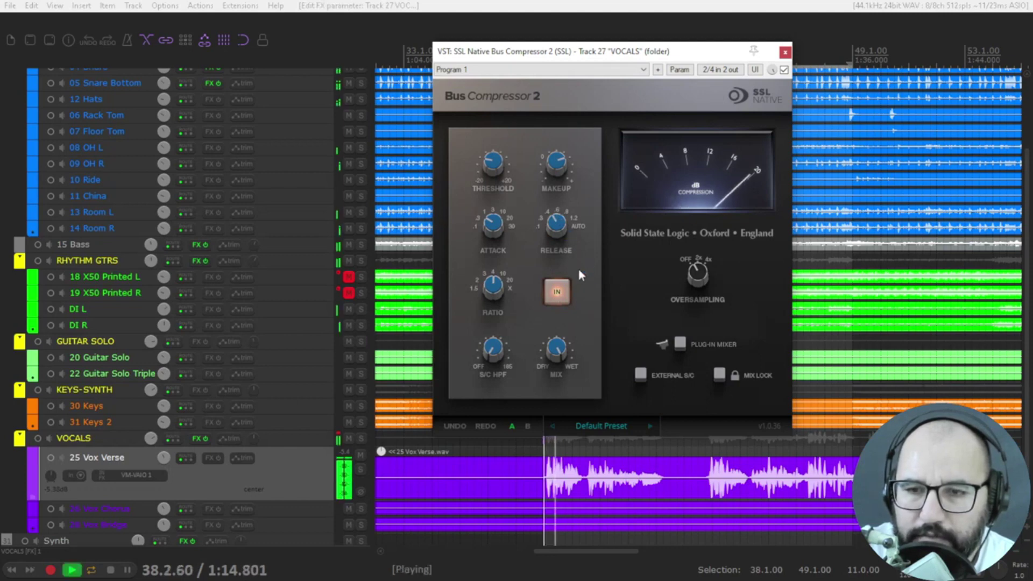
scroll(553, 168, up, 3)
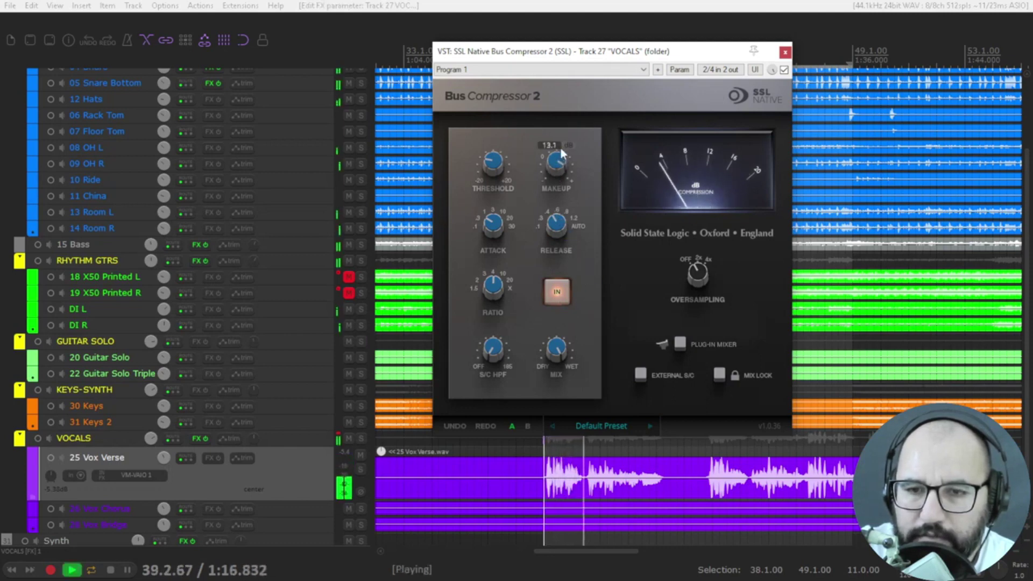
key(space)
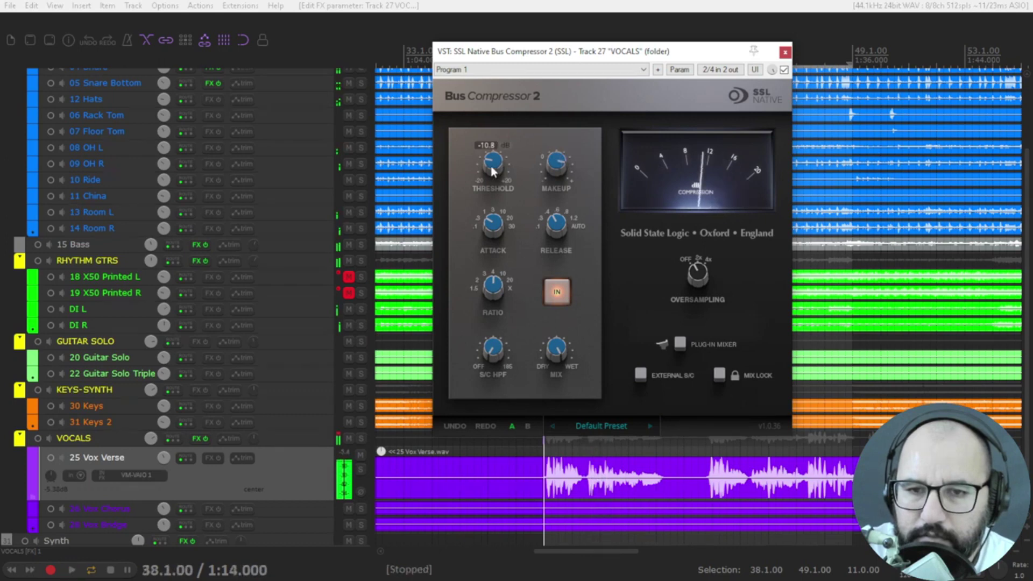
Raise the vocal compressor's threshold and set its makeup gain to 10.2 dB while the mix plays.
mouse_move(497, 144)
key(space)
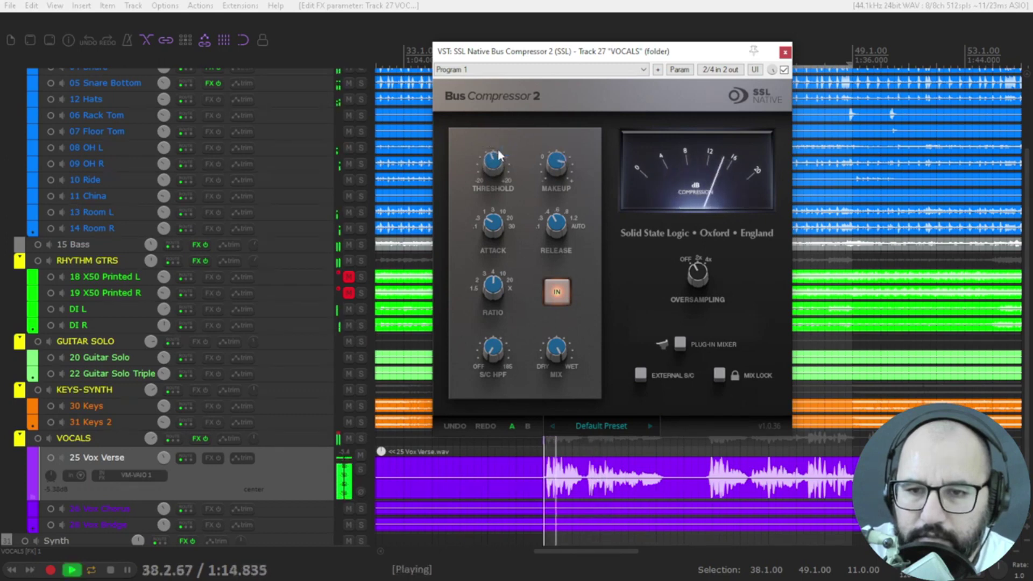
scroll(562, 165, down, 2)
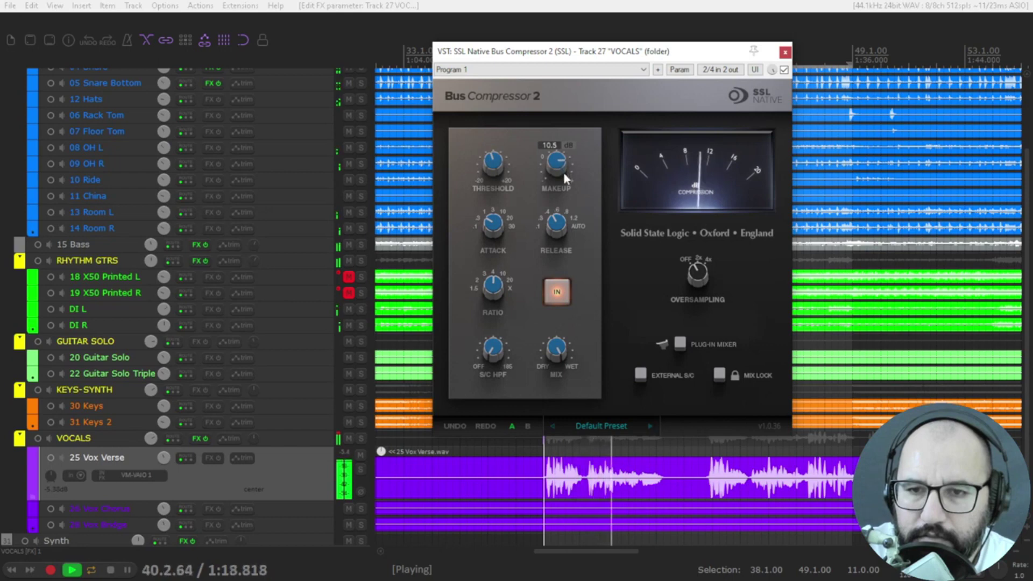
drag(563, 170, 564, 172)
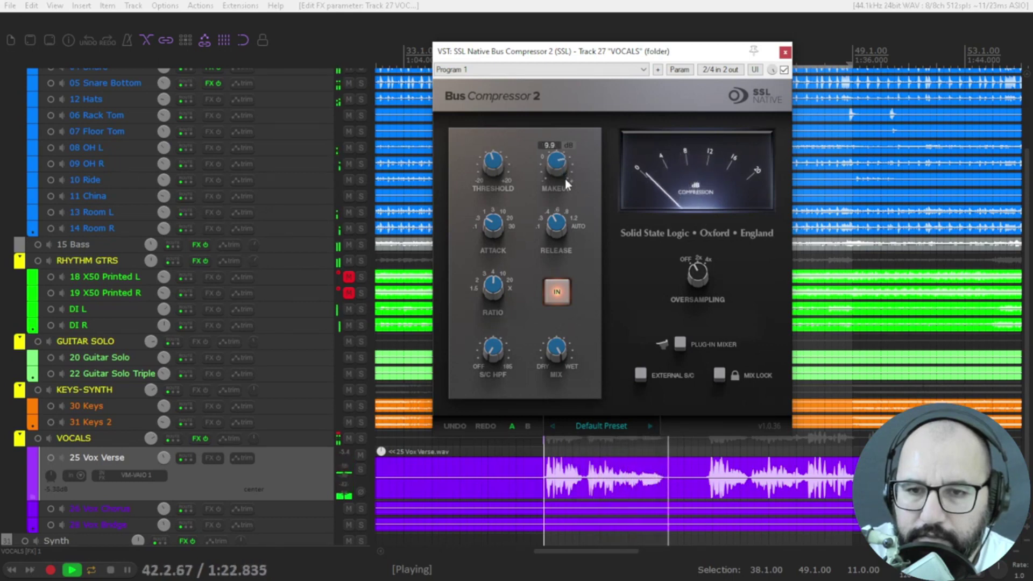
key(space)
key(space)
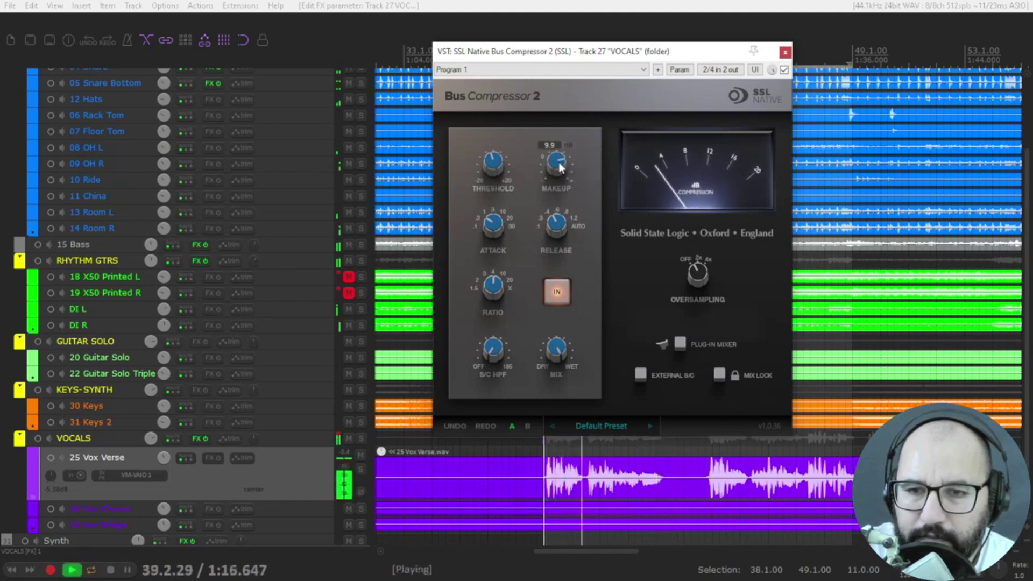
drag(559, 162, 560, 164)
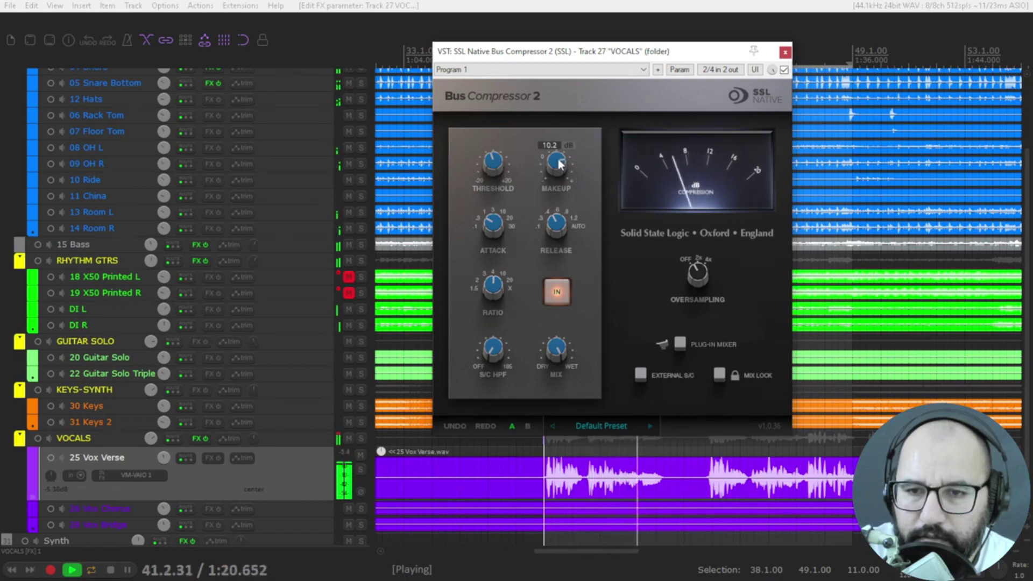
key(space)
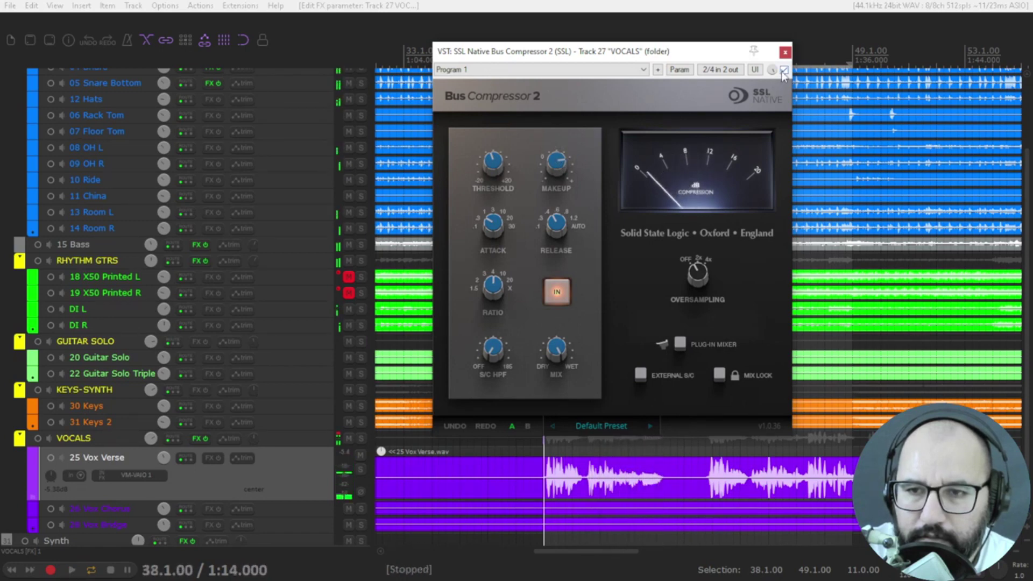
Switch the vocal compressor to bypass and back to active, and close its window.
click(784, 70)
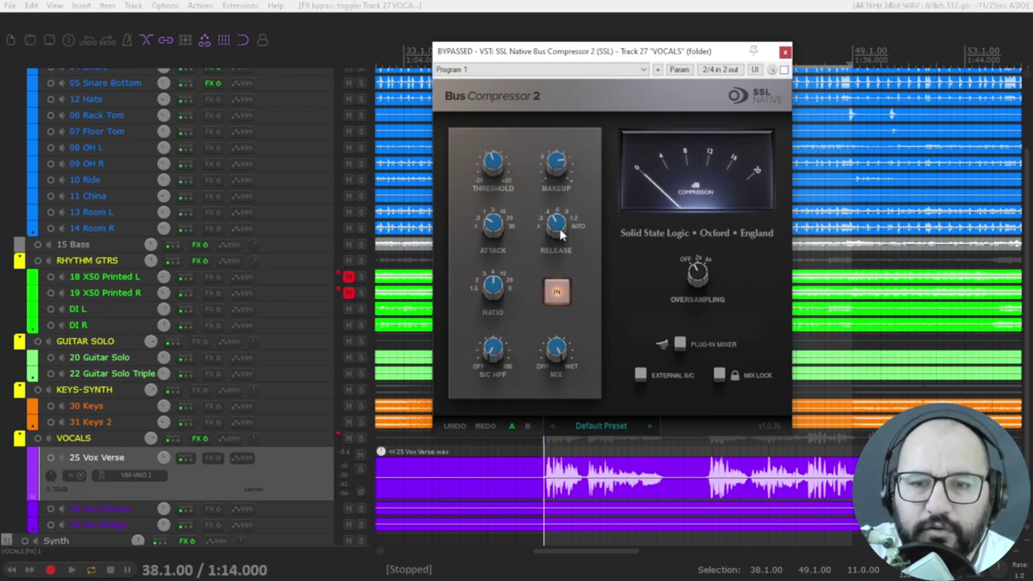
click(784, 70)
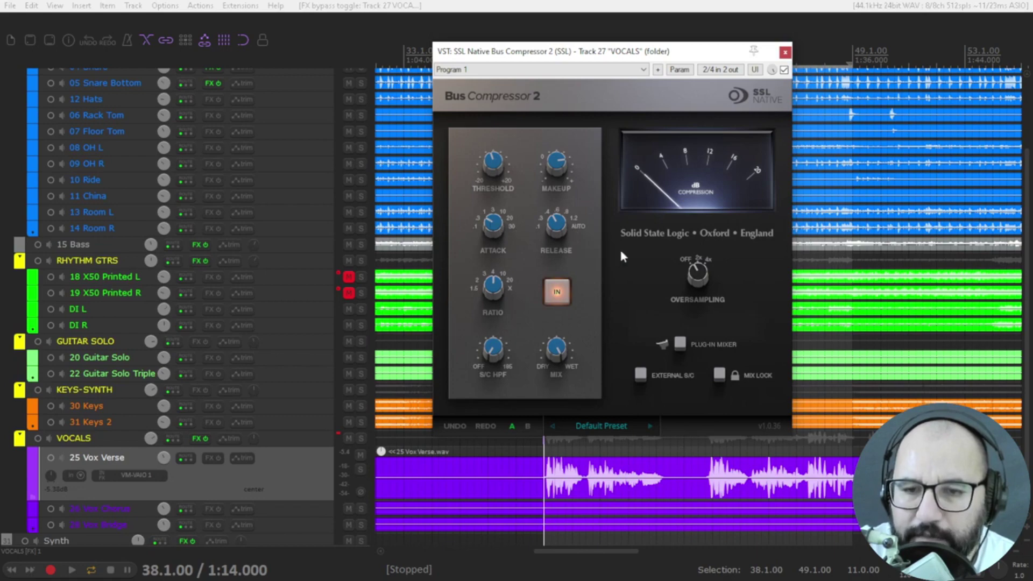
click(785, 53)
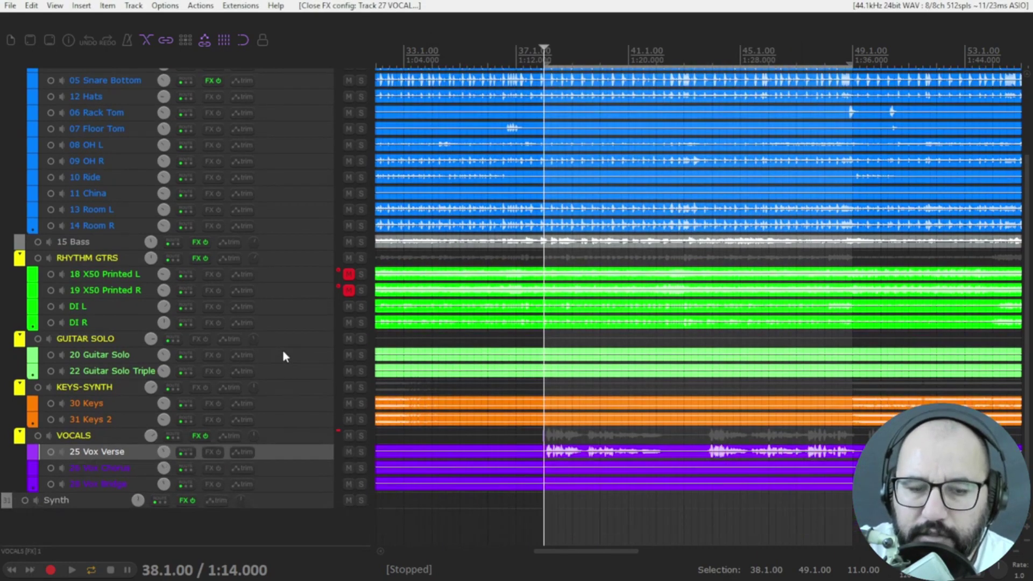
Open the SSL Native Bus Compressor 2 on the master track and move its window slightly higher.
scroll(284, 352, up, 3)
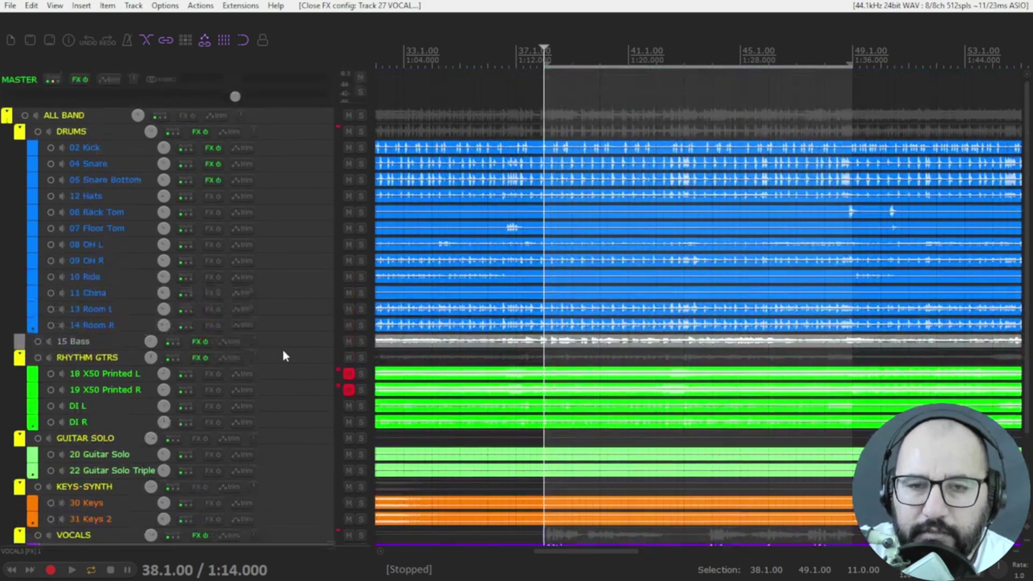
right_click(79, 81)
click(122, 94)
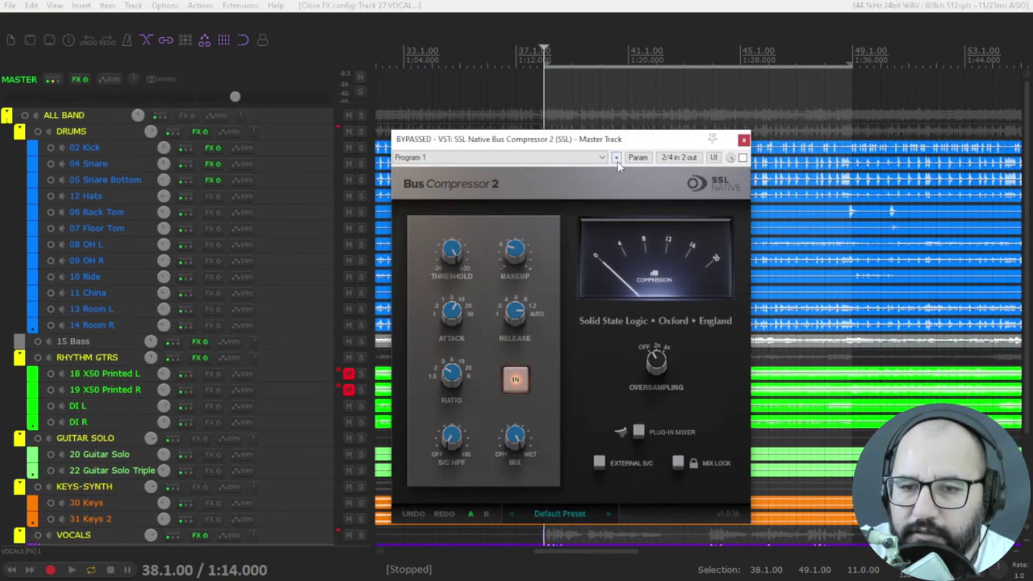
drag(639, 141, 658, 113)
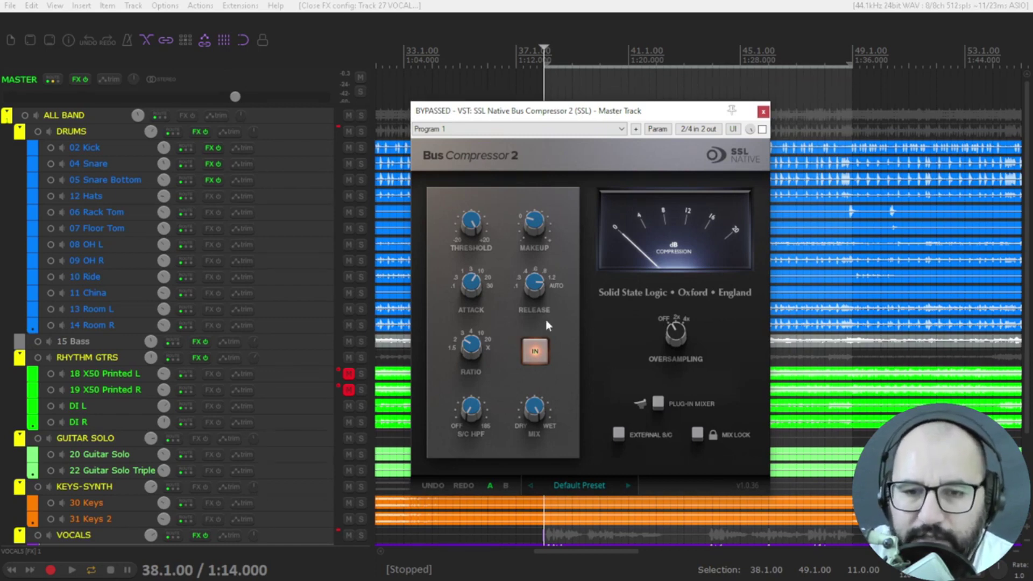
Set a slower attack and a faster release on the master compressor, with the threshold at 20.0 dB.
drag(474, 223, 473, 218)
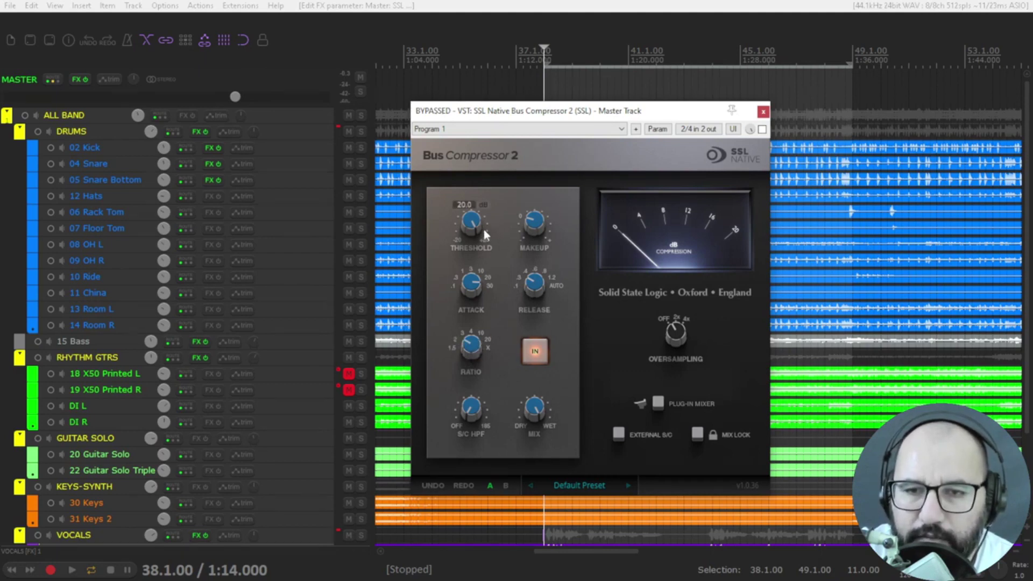
scroll(310, 367, down, 2)
scroll(310, 367, up, 2)
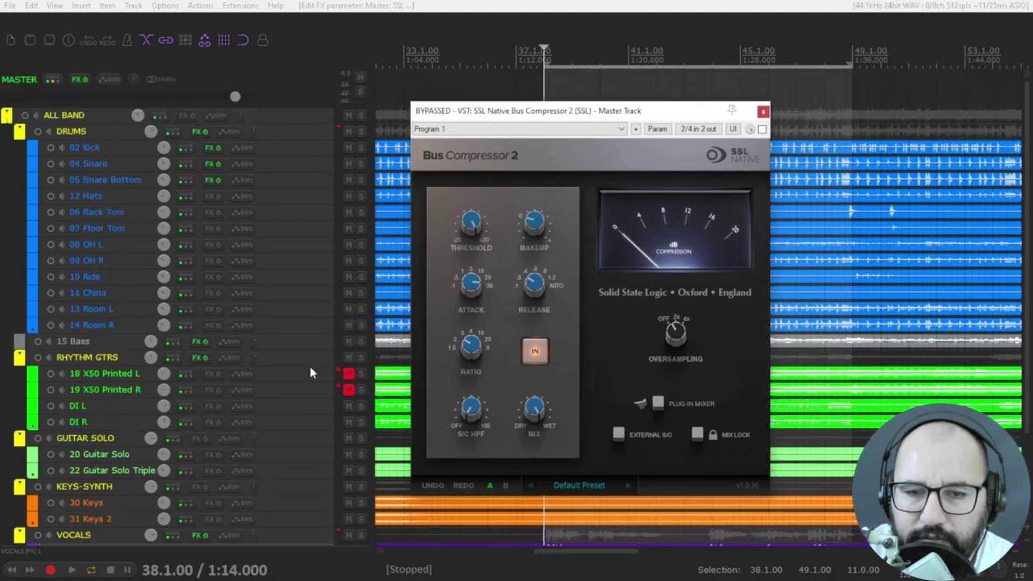
Play the mix, activate the bypassed master compressor and set its threshold to 18.2 dB.
key(space)
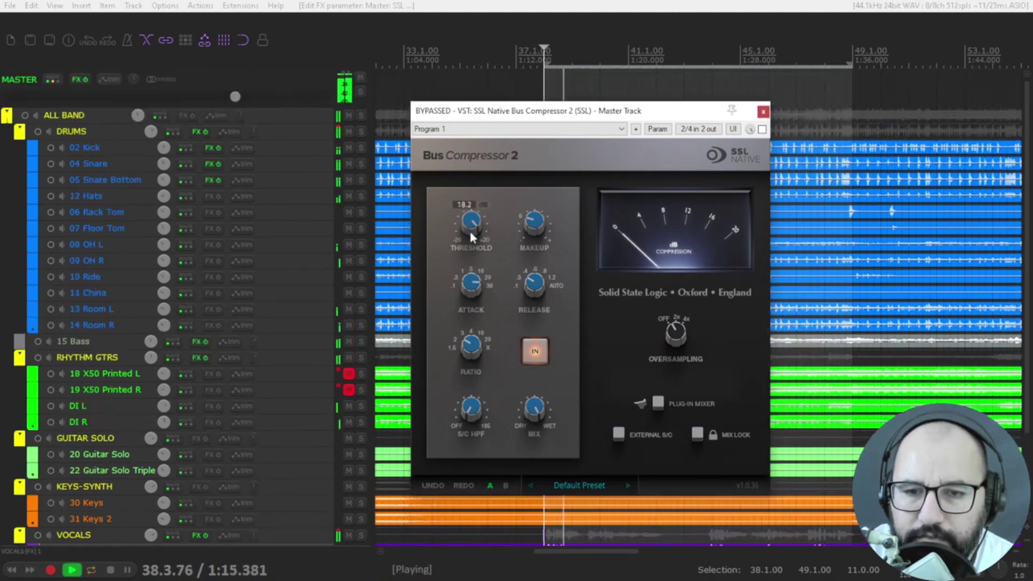
click(762, 129)
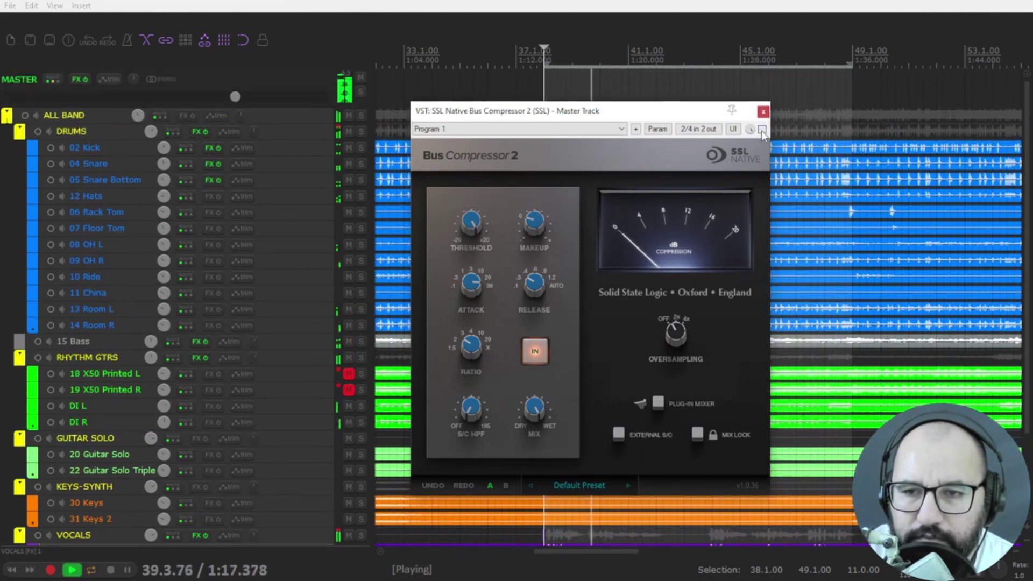
mouse_move(474, 237)
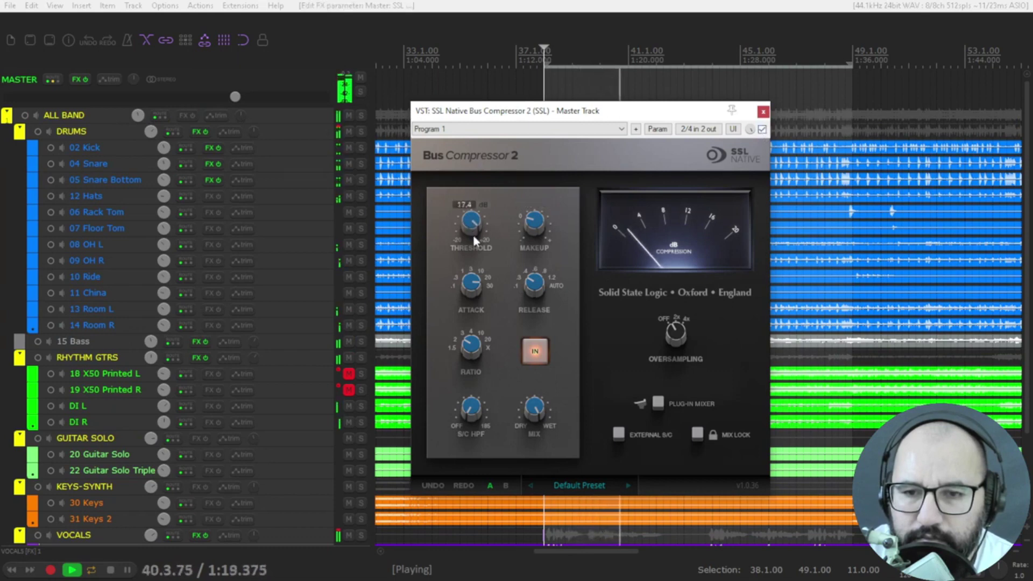
drag(473, 234, 473, 231)
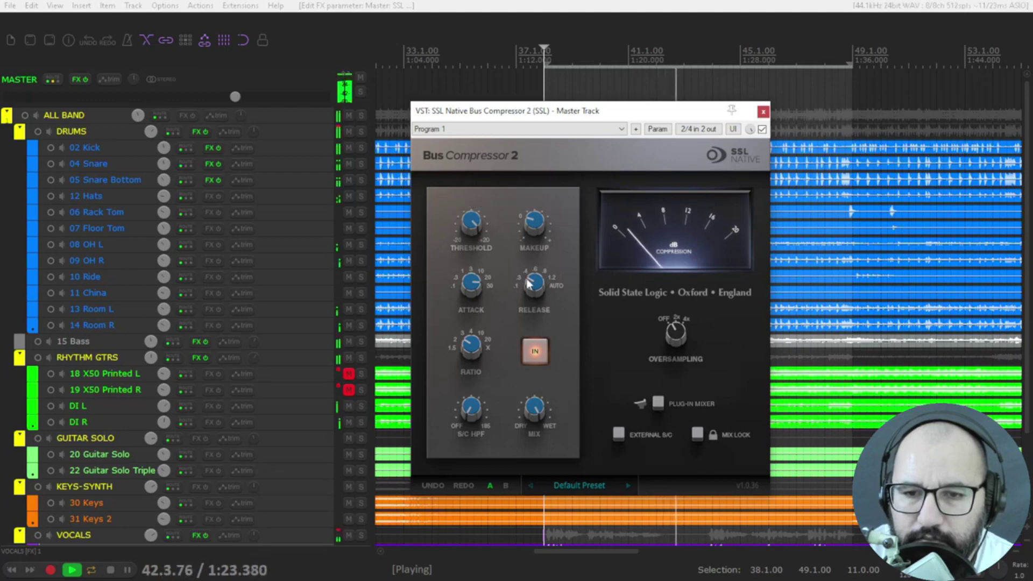
mouse_move(473, 227)
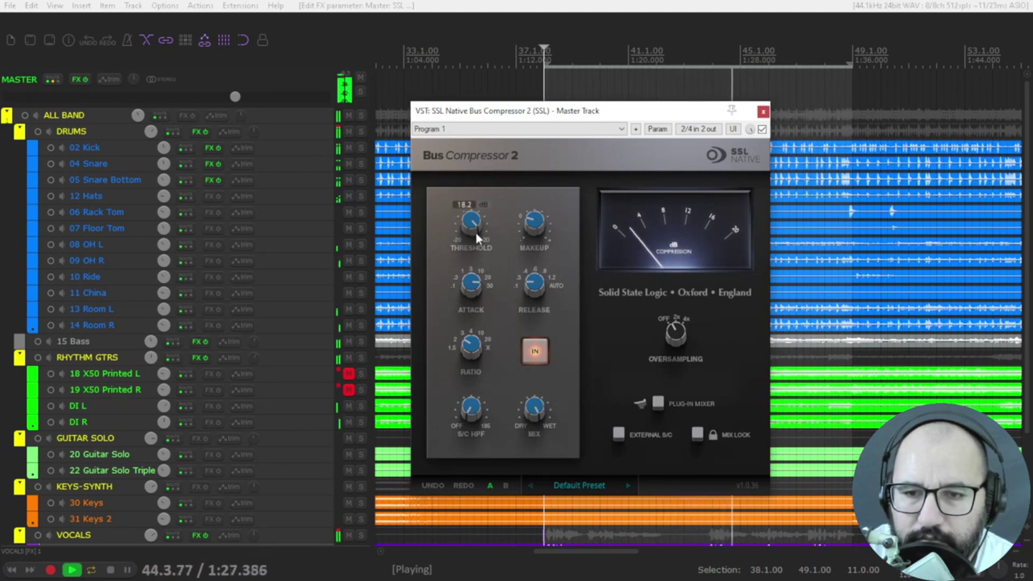
Compare the mix with the master compressor bypassed and active, and stop playback.
click(762, 129)
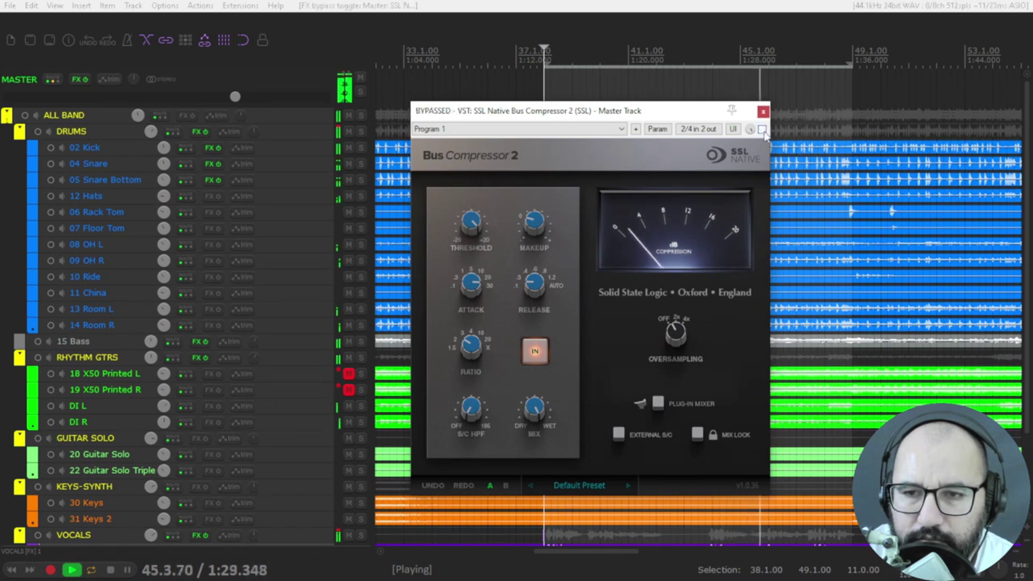
click(762, 129)
mouse_move(547, 225)
key(space)
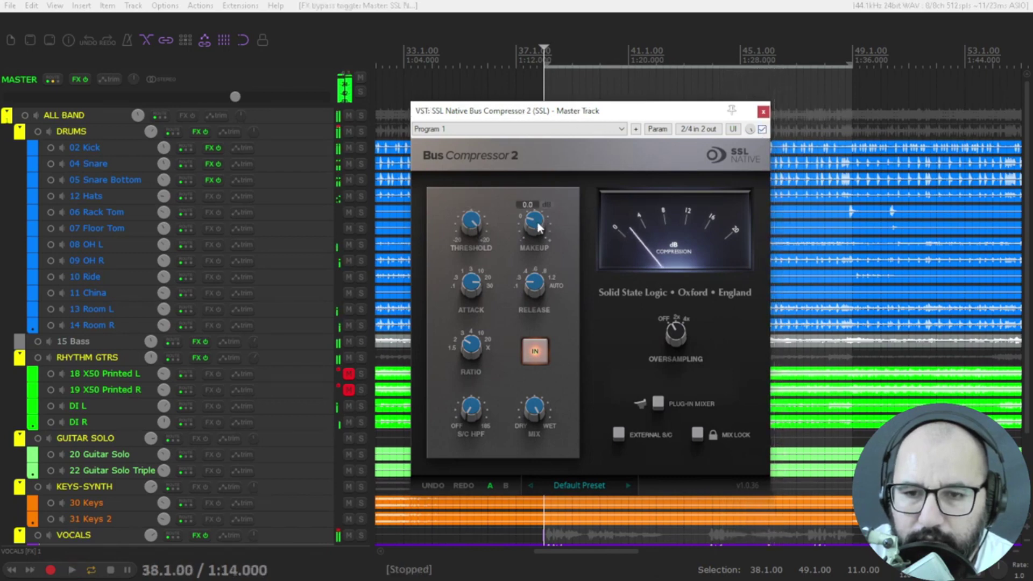
Restart playback and raise the master compressor's makeup gain to 1.1 dB.
mouse_move(473, 233)
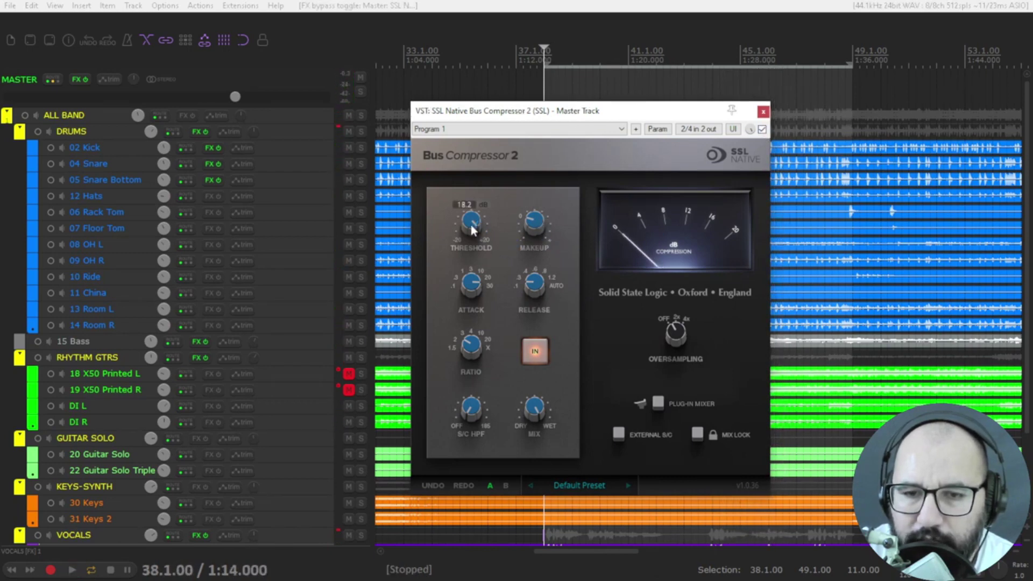
scroll(472, 227, up, 1)
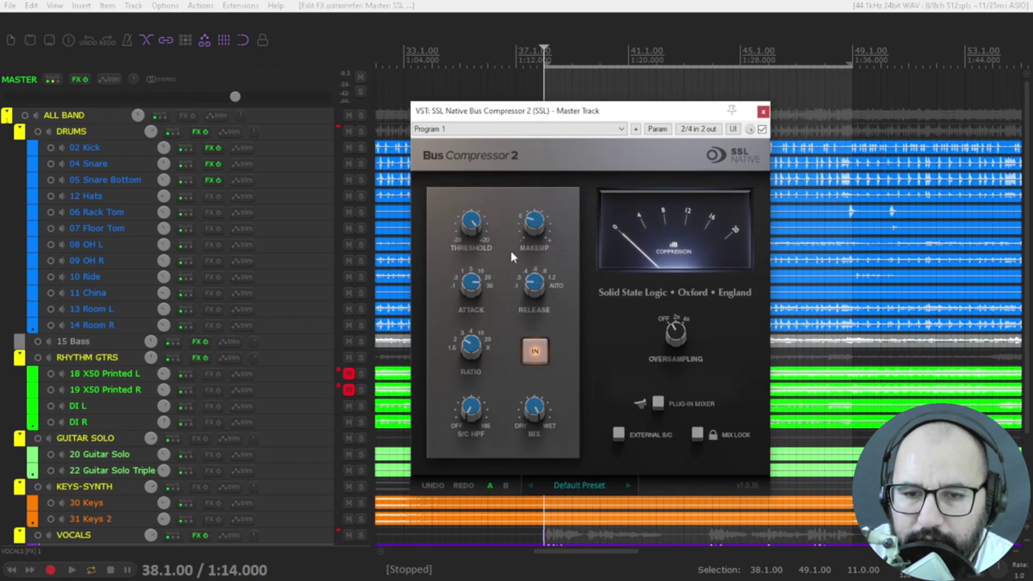
key(space)
scroll(535, 221, up, 3)
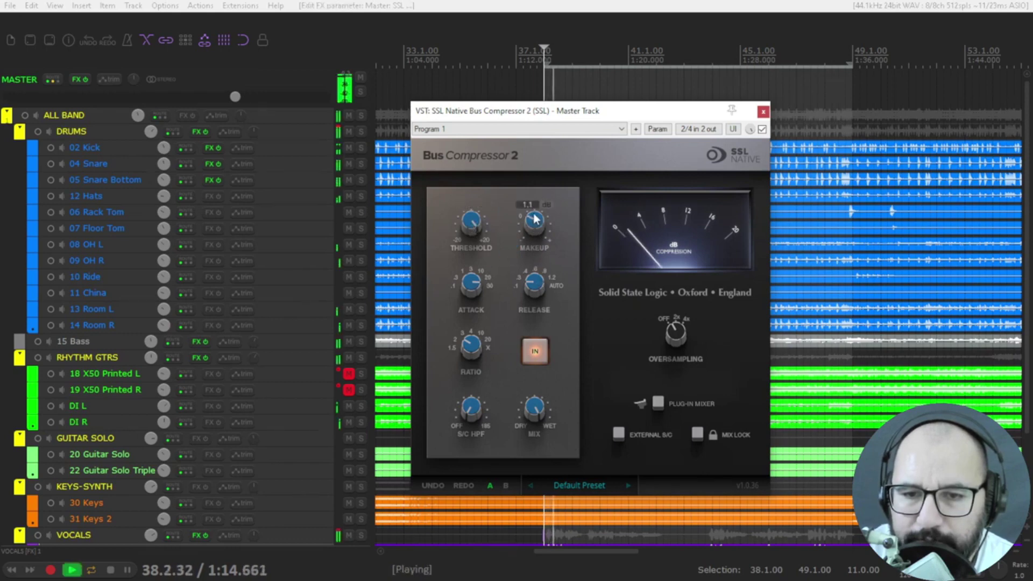
Switch the master compressor between bypassed and active twice to judge the level match during playback.
click(762, 129)
click(762, 130)
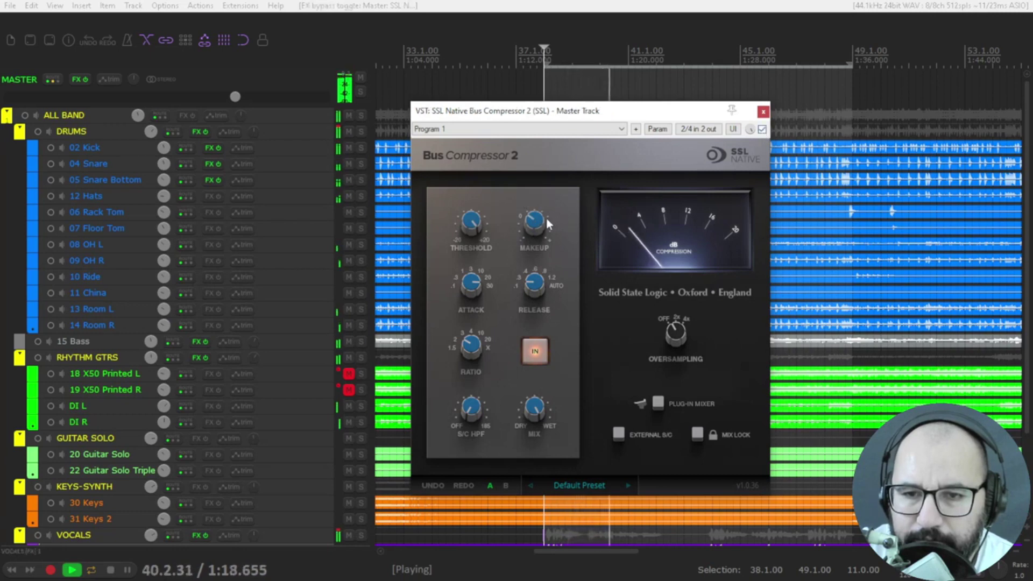
click(762, 130)
click(762, 130)
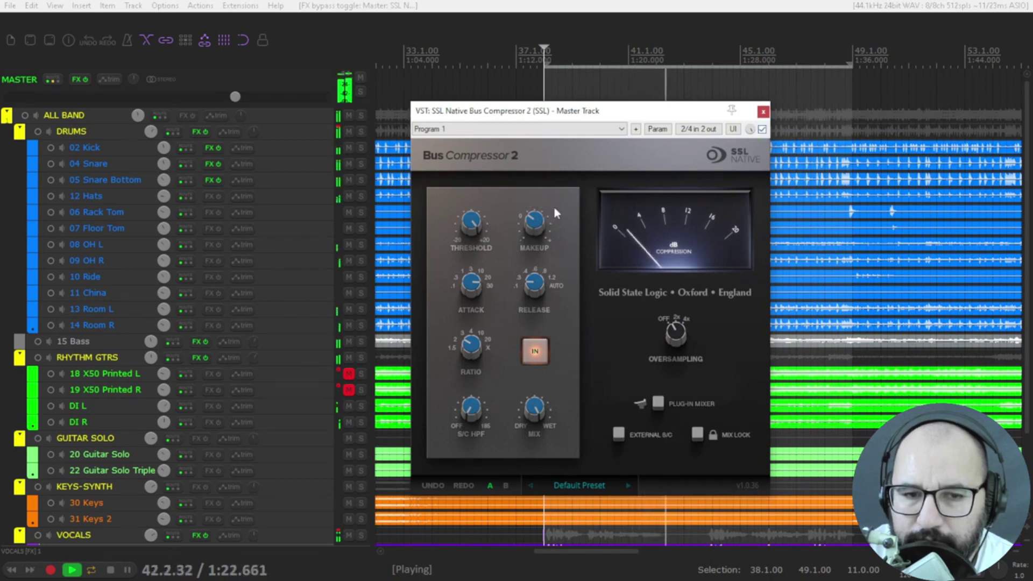
Adjust the 15 Bass track's volume to -1.31 dB, compare the master compressor bypassed and active, and stop playback.
double_click(151, 357)
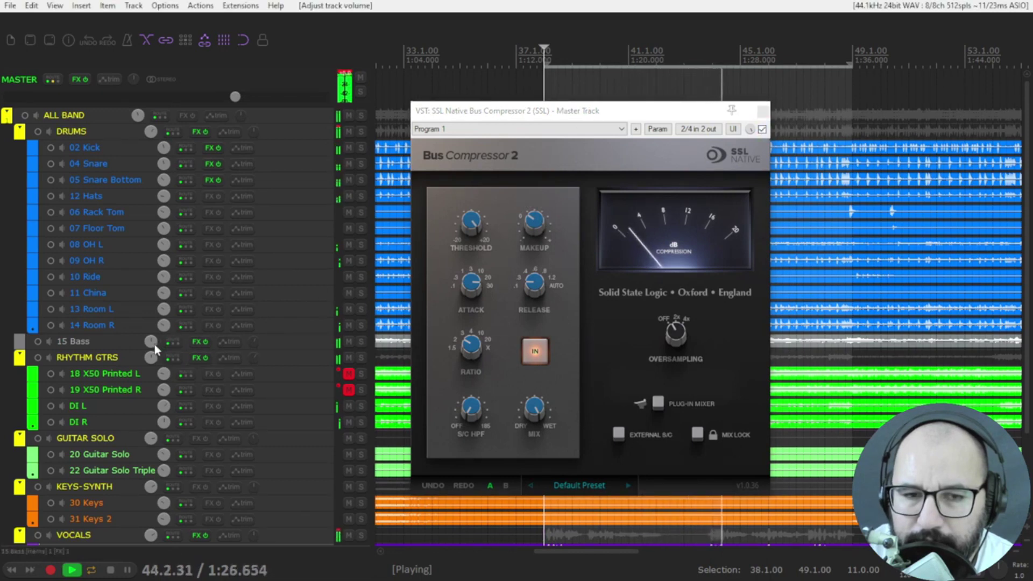
scroll(154, 345, down, 1)
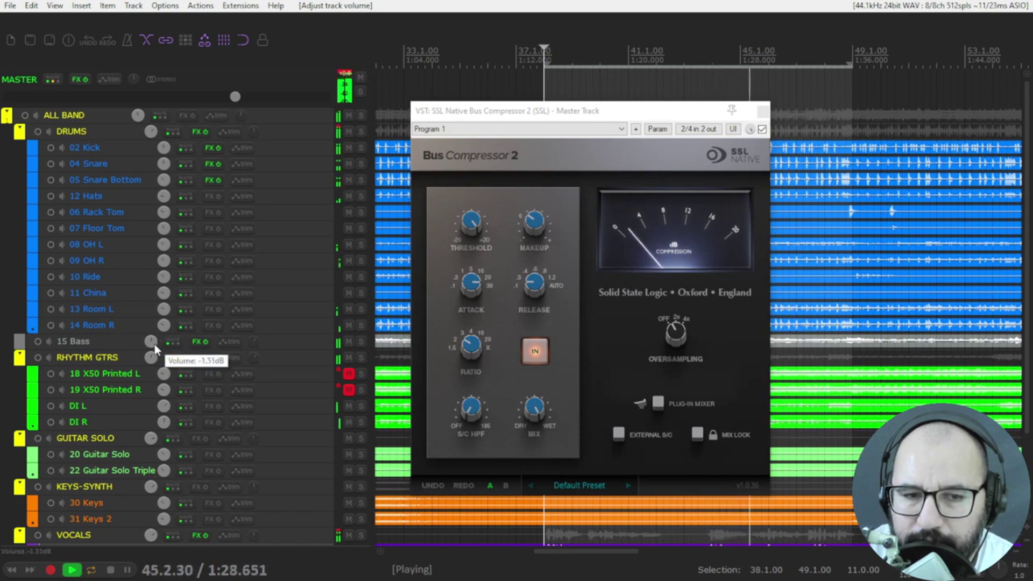
click(762, 130)
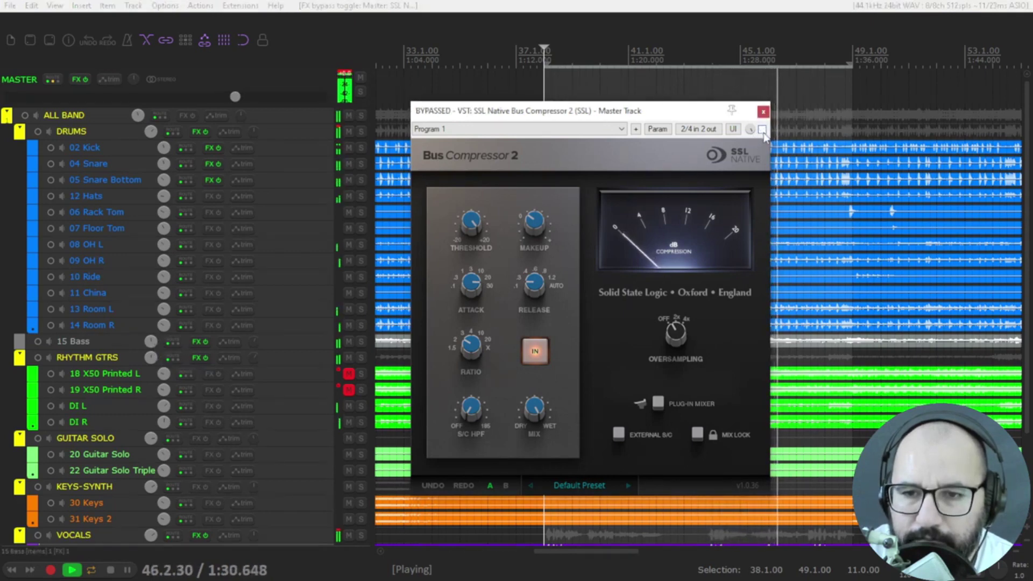
click(762, 130)
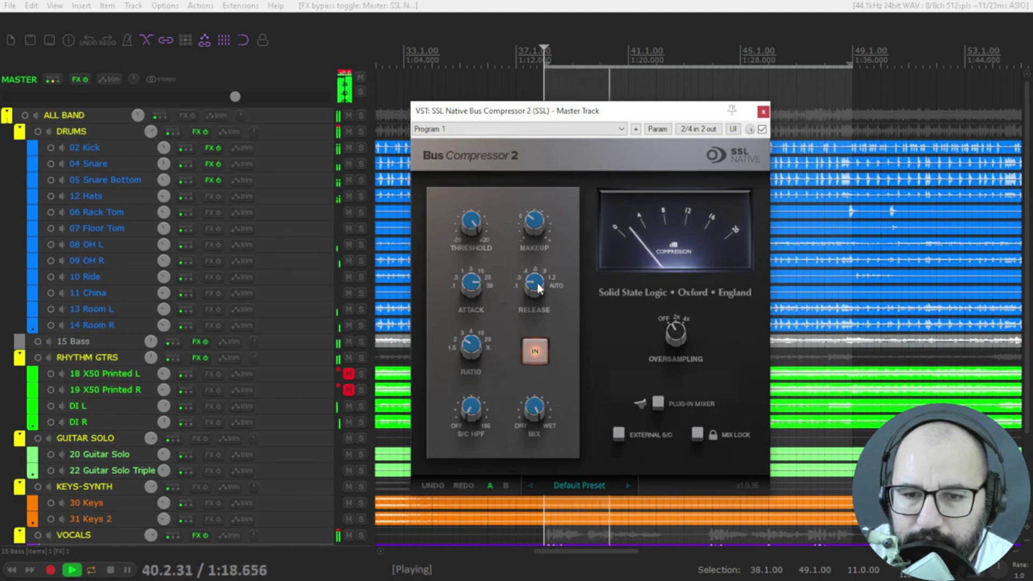
click(523, 138)
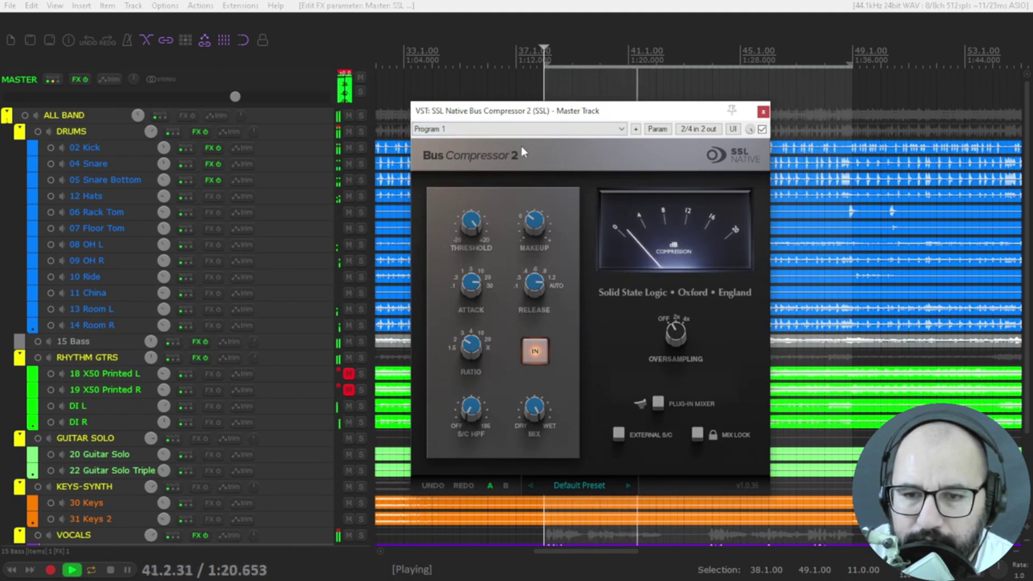
key(space)
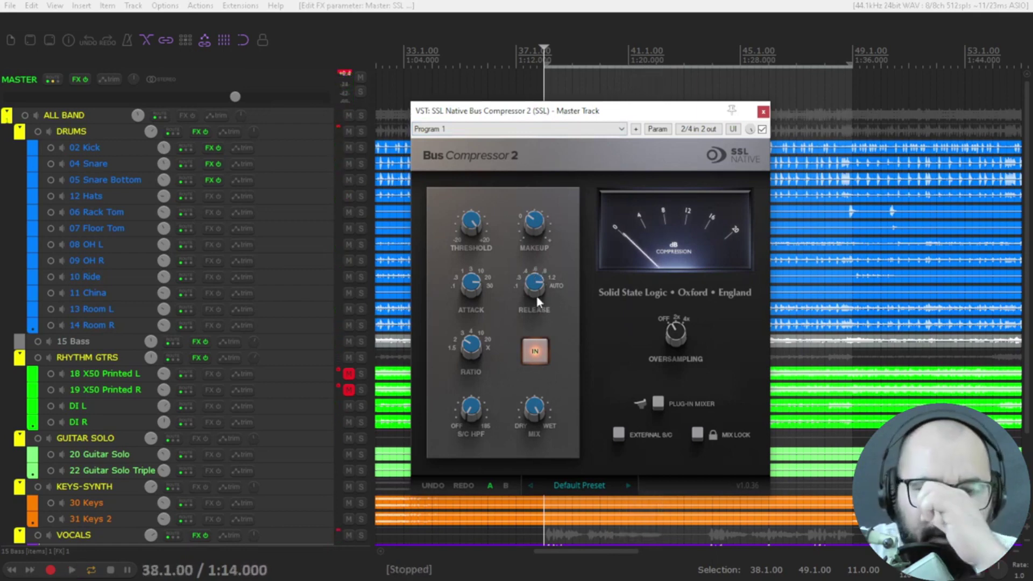
Lower the master compressor's threshold to 15.7 dB during playback and compare it bypassed and active.
key(space)
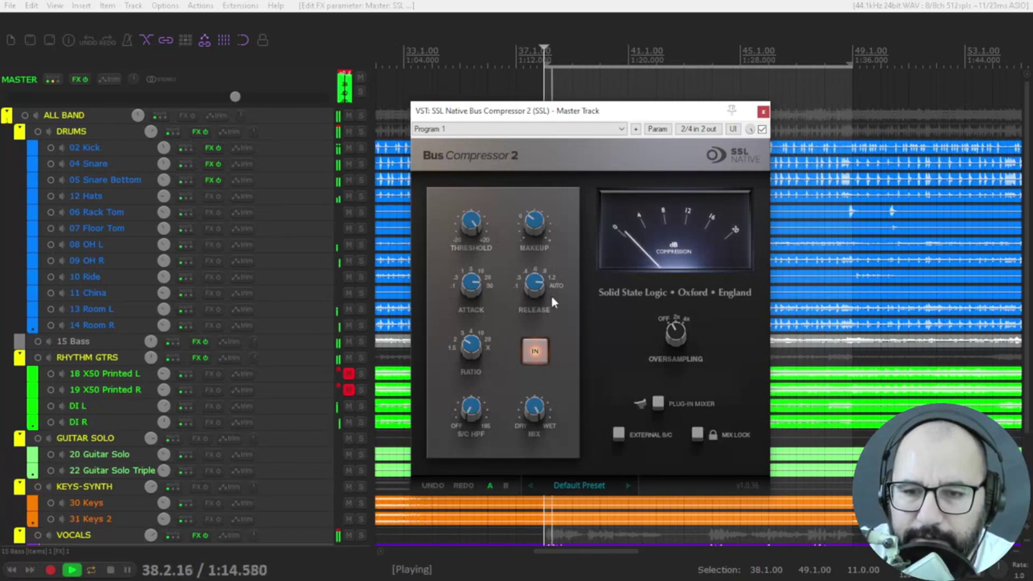
drag(480, 228, 476, 237)
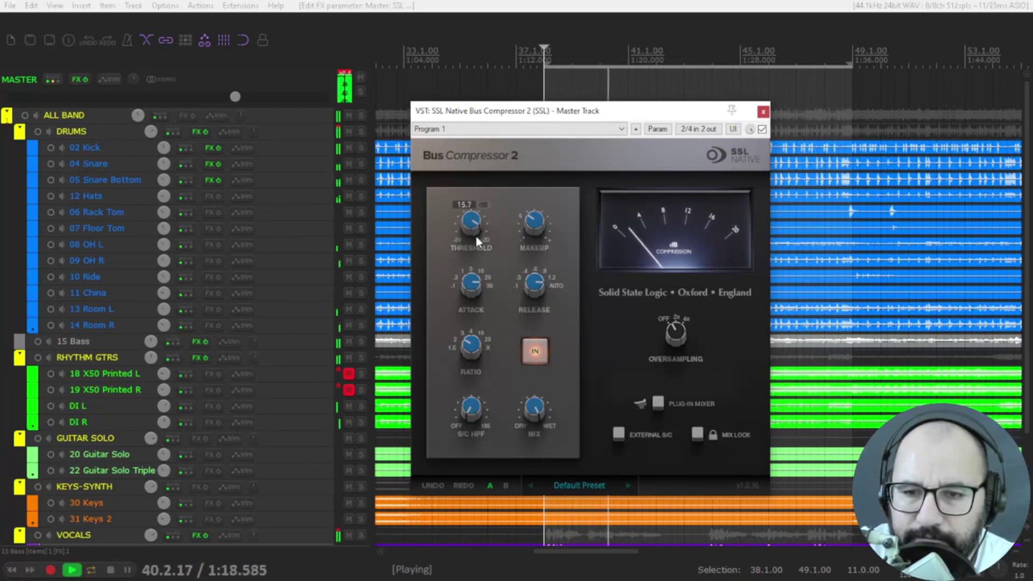
click(762, 129)
click(762, 129)
Raise the master compressor's makeup gain to 2.4 dB and compare the level bypassed and active.
mouse_move(536, 230)
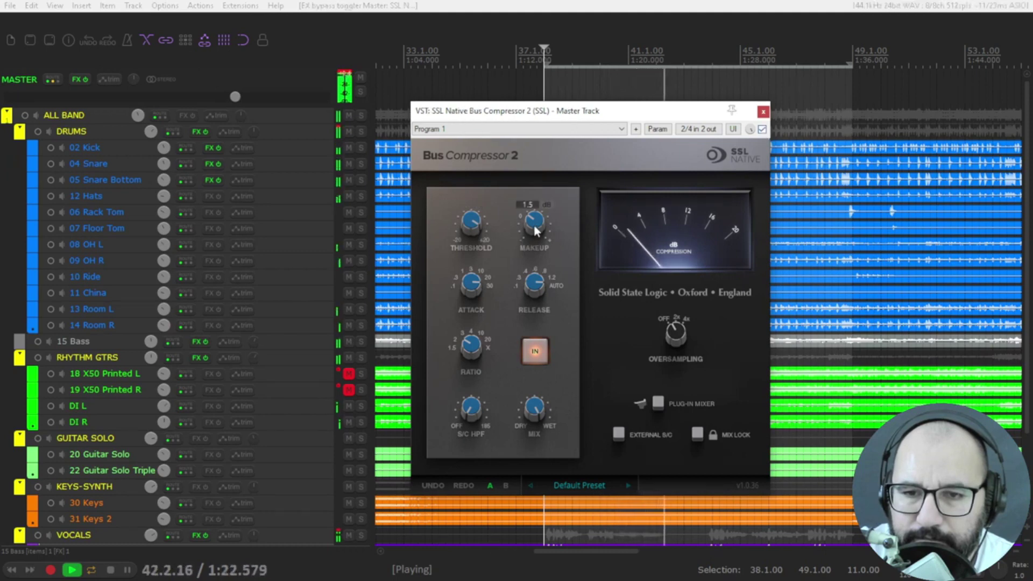
drag(536, 230, 536, 224)
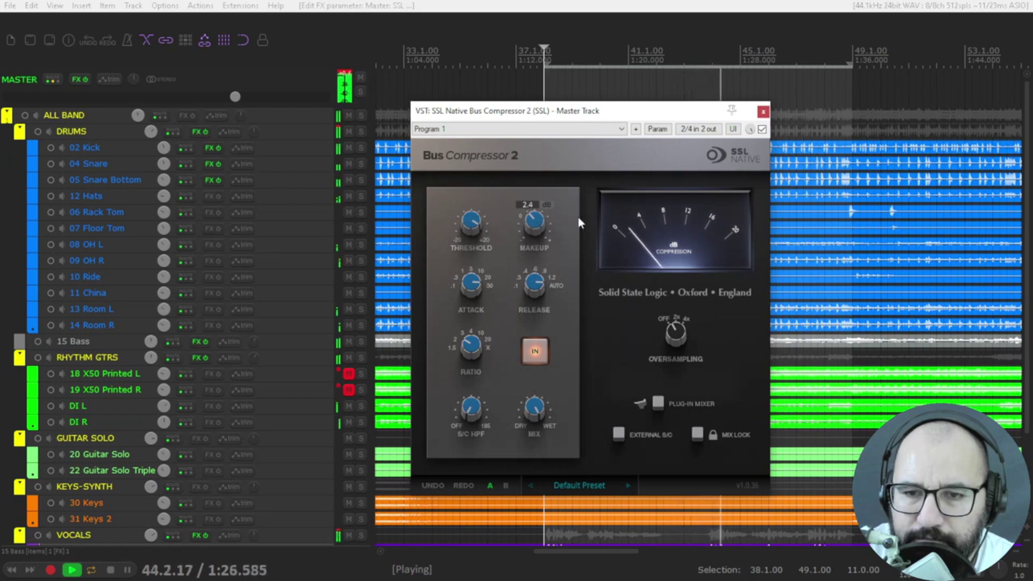
click(762, 129)
click(762, 129)
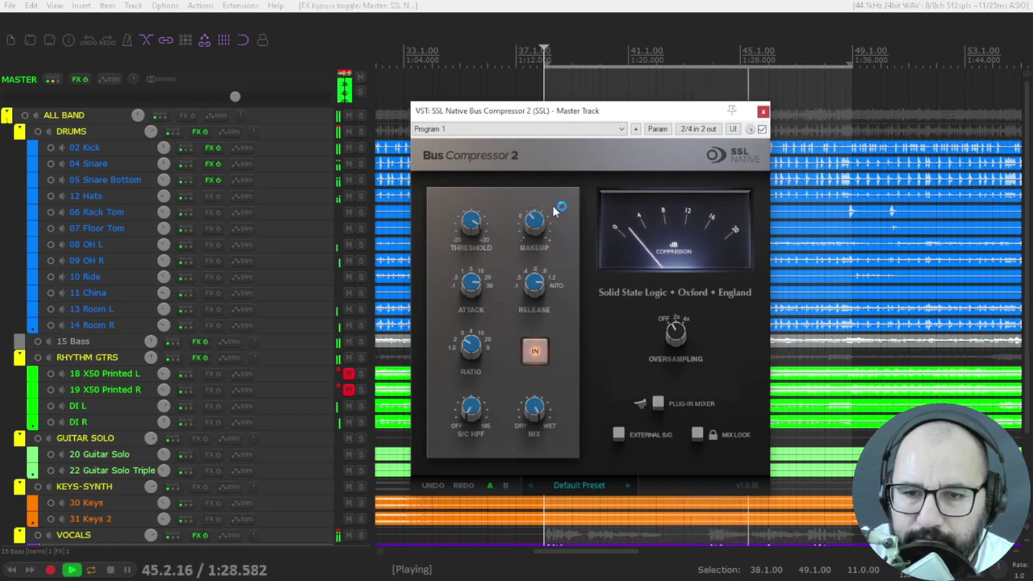
click(547, 225)
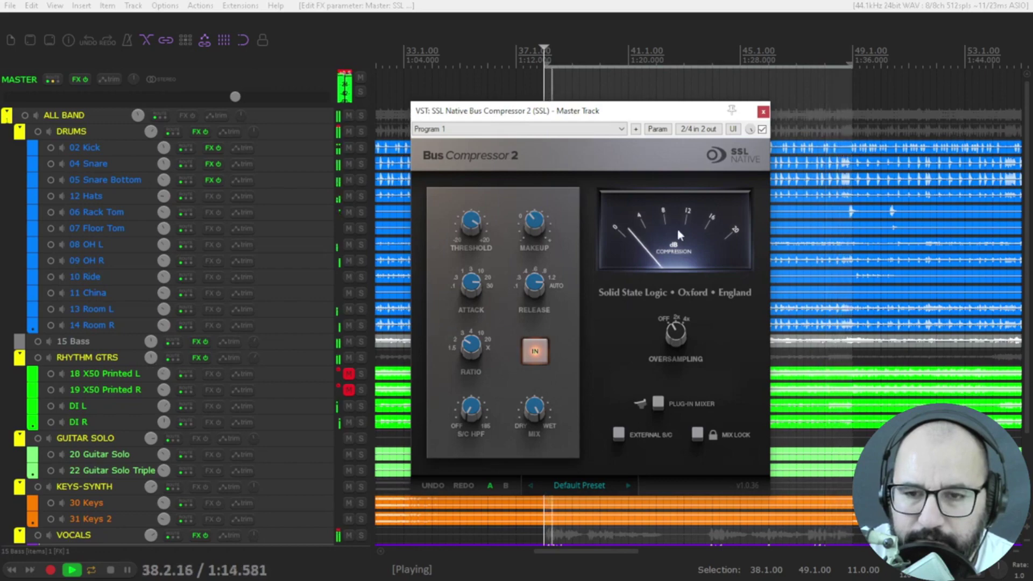
click(762, 130)
click(762, 130)
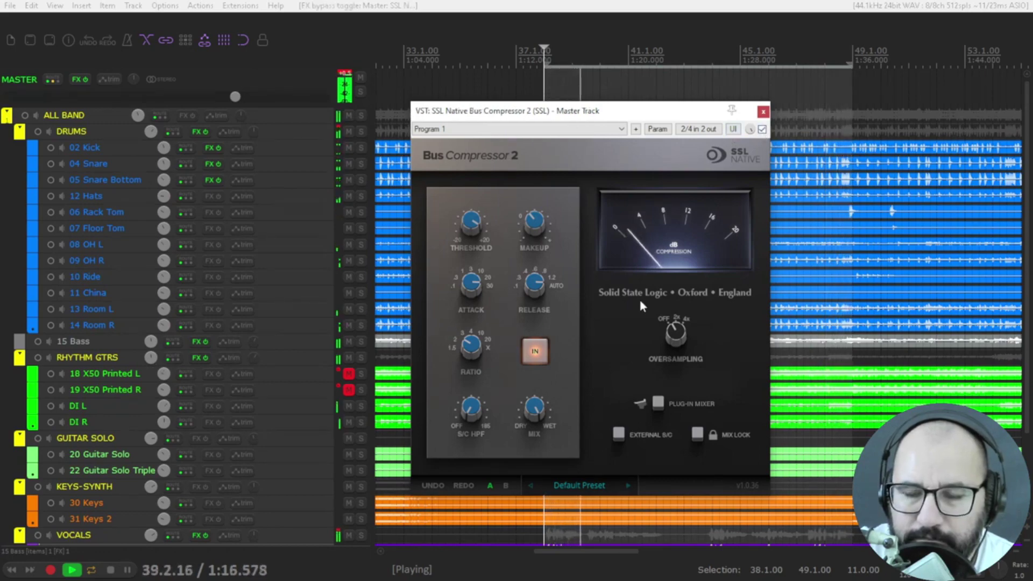